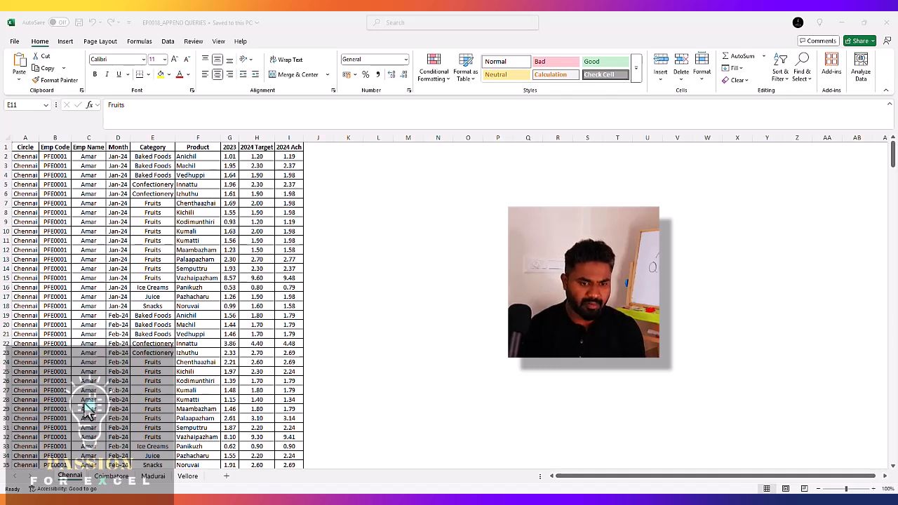
Convert the entire data range on the Chennai sheet, starting at A1, into an Excel table.
key("ctrl+Up")
key("ctrl+Left")
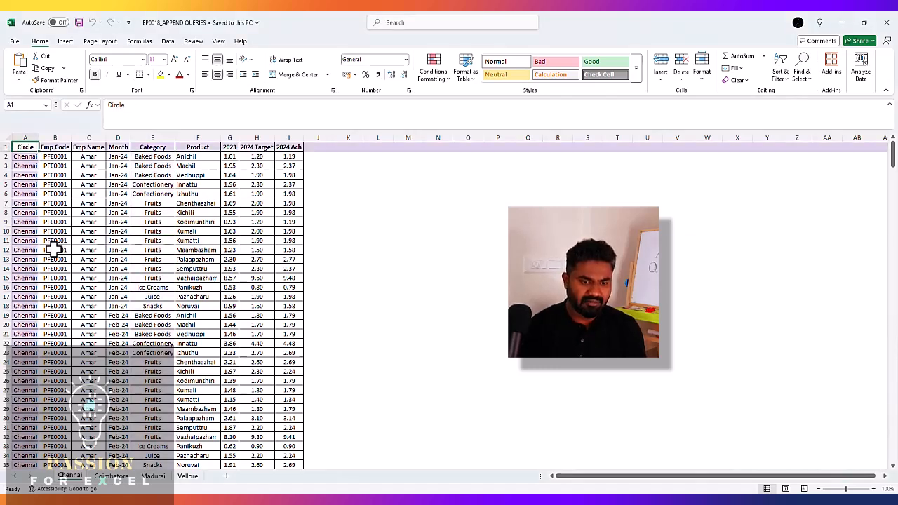
key("ctrl+shift+Right")
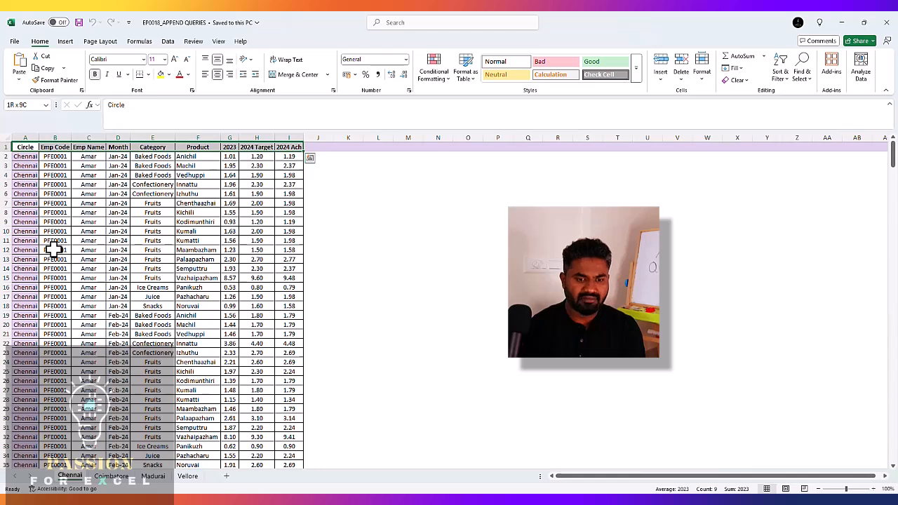
key("ctrl+shift+Down")
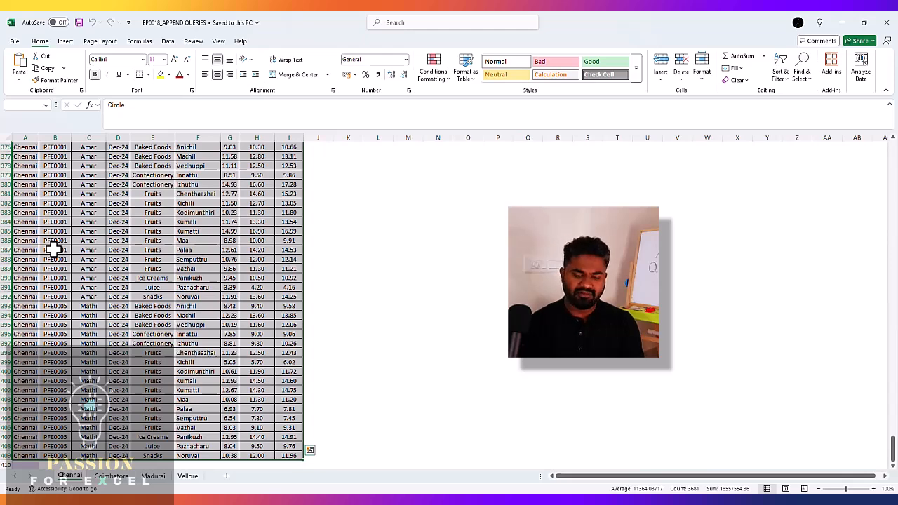
key("ctrl+t")
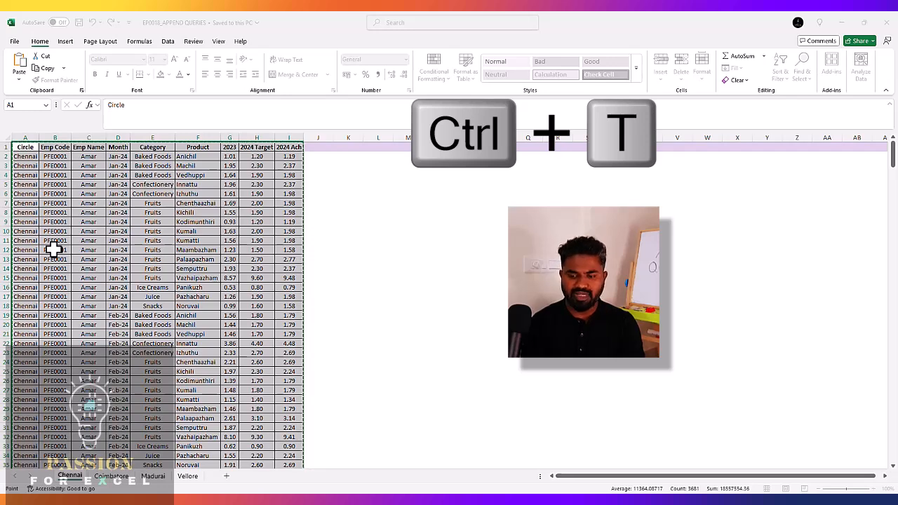
key("Return")
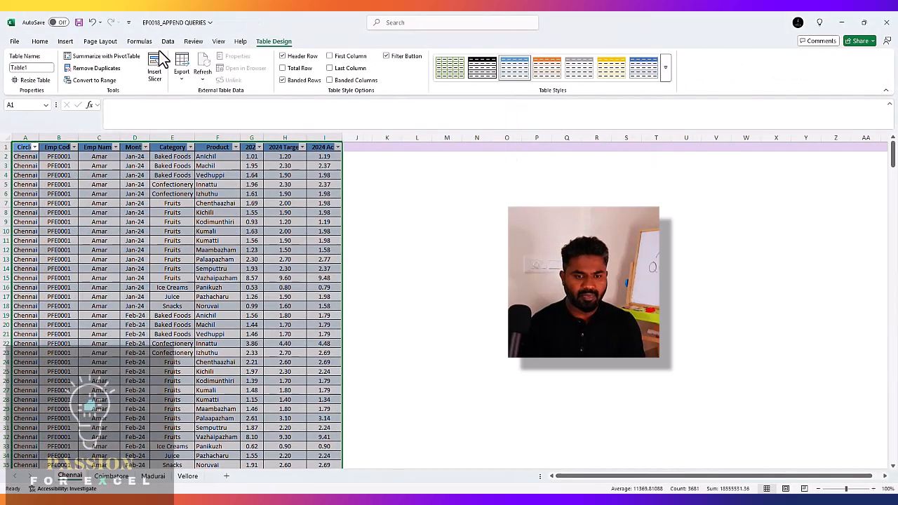
Rename the Chennai sheet's table as CHENNAI.
left_click(31, 68)
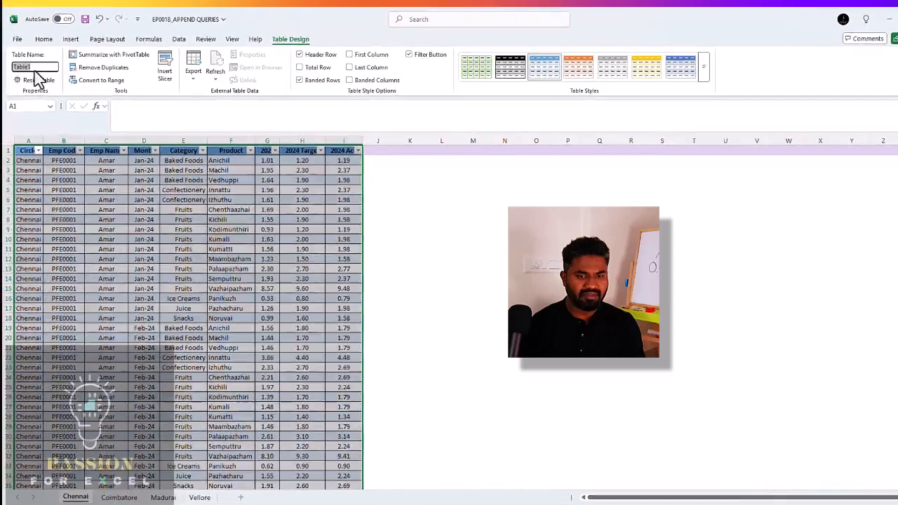
key("Escape")
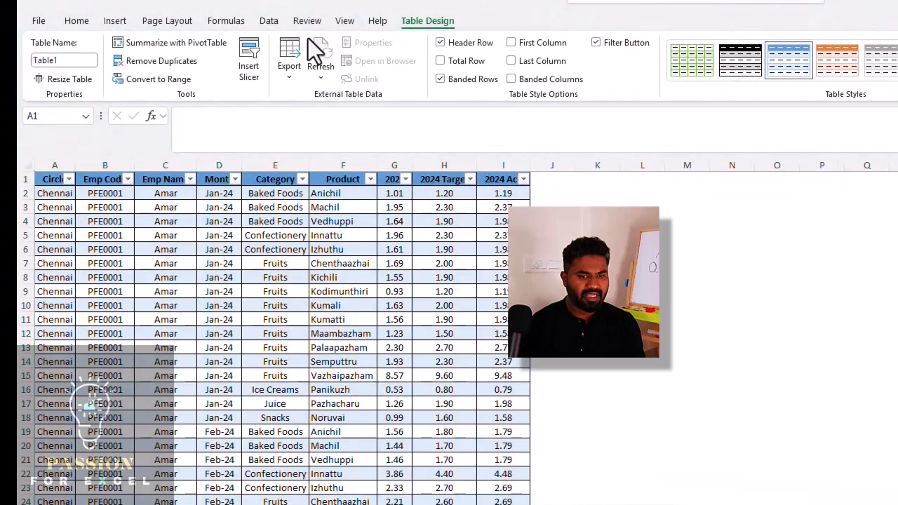
left_click(89, 58)
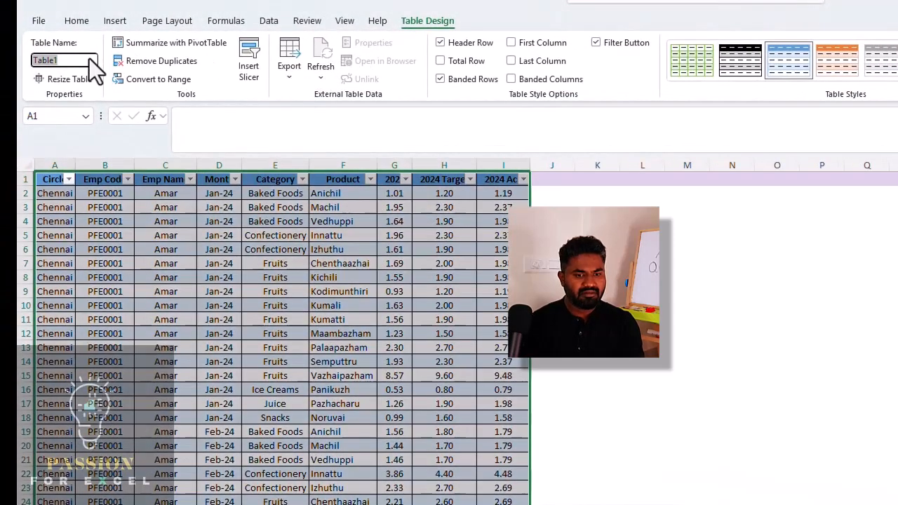
type("c")
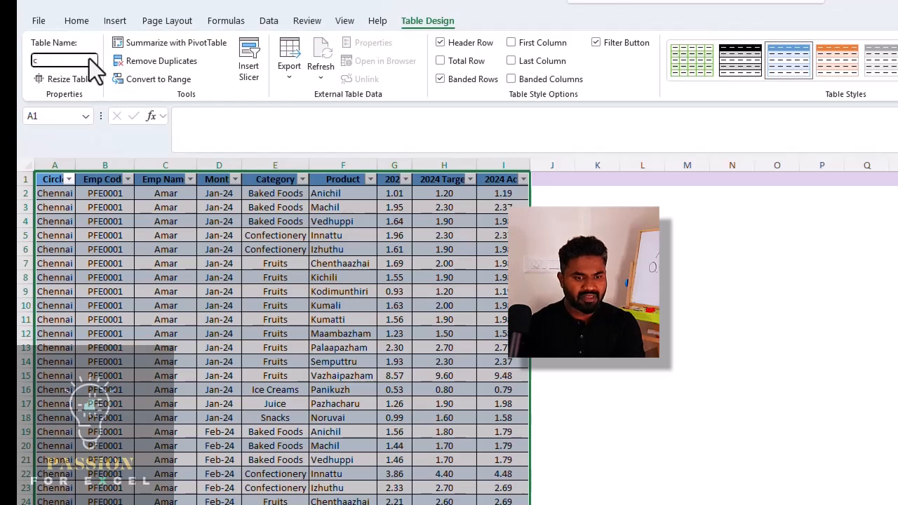
type("henn")
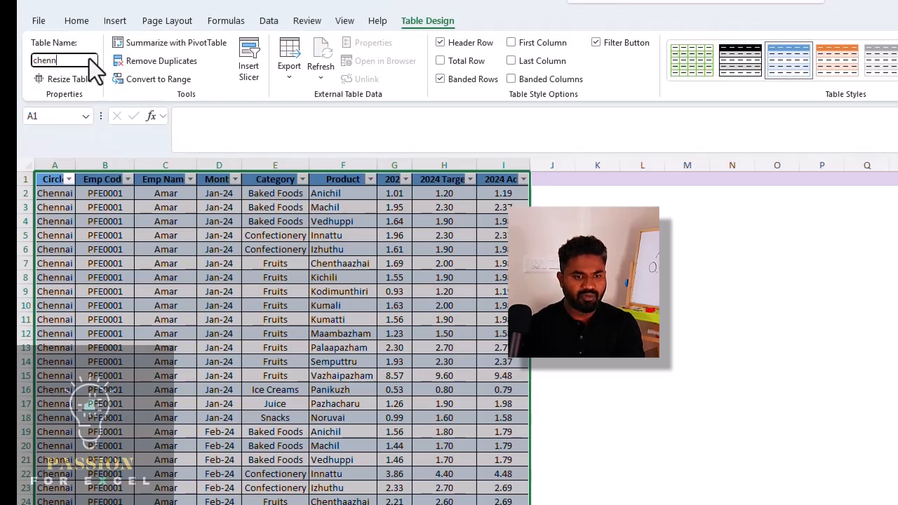
key("BackSpace")
key("BackSpace")
key("BackSpace")
key("BackSpace")
key("BackSpace")
type("CEH")
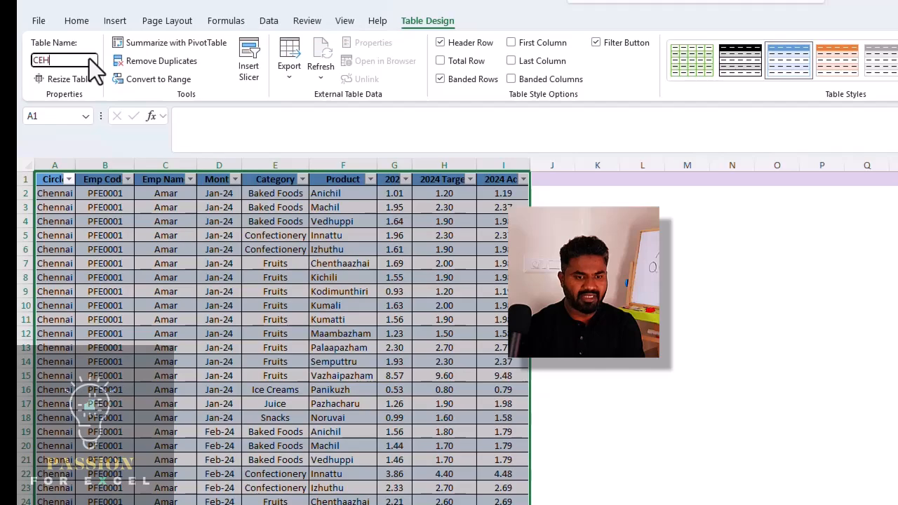
key("BackSpace")
key("BackSpace")
key("BackSpace")
type("CHENN")
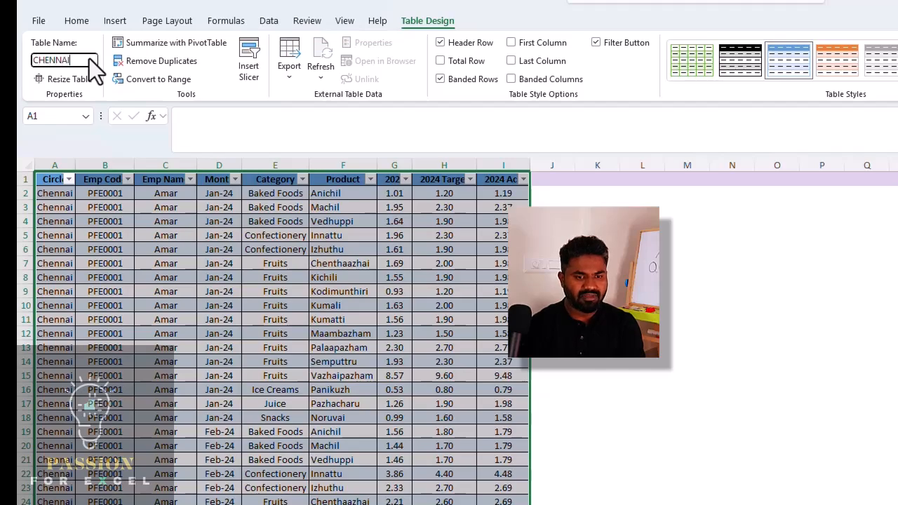
type("AI")
key("Return")
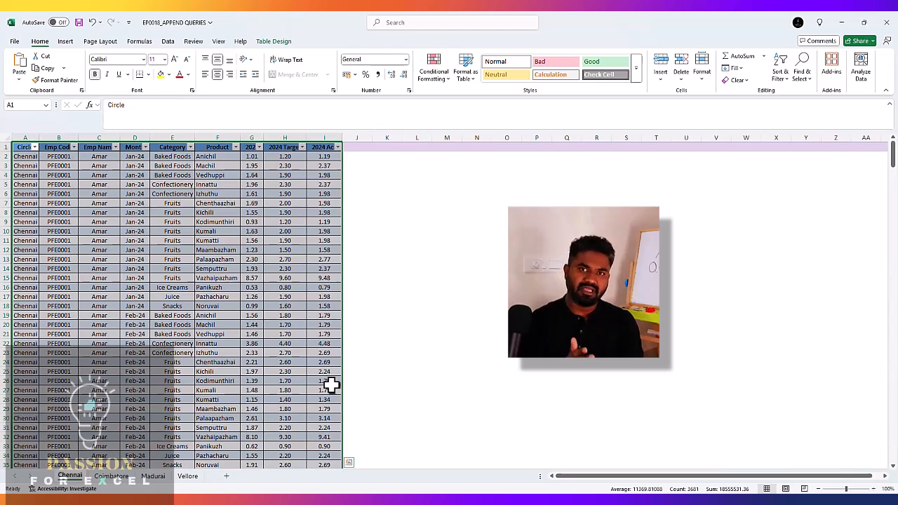
Bring the CHENNAI table into the Power Query Editor as a new query.
key("ctrl+Home")
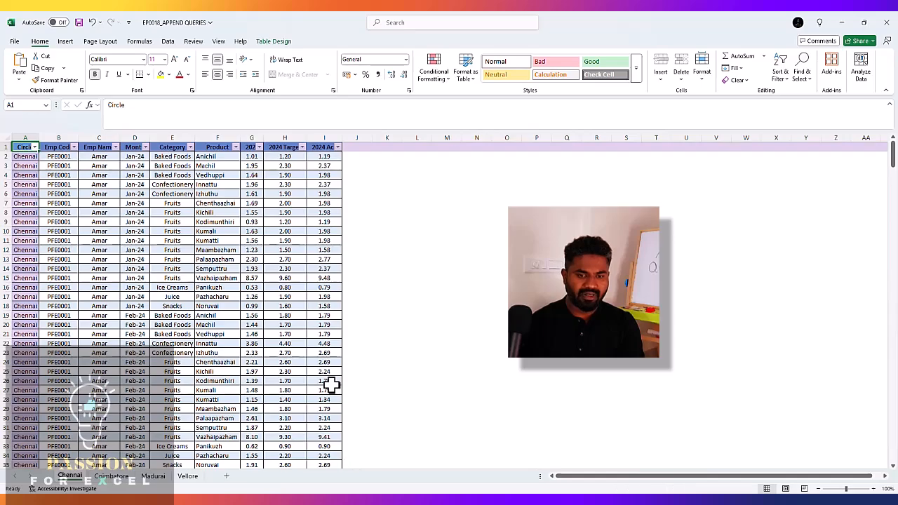
scroll(316, 295, "right", 1)
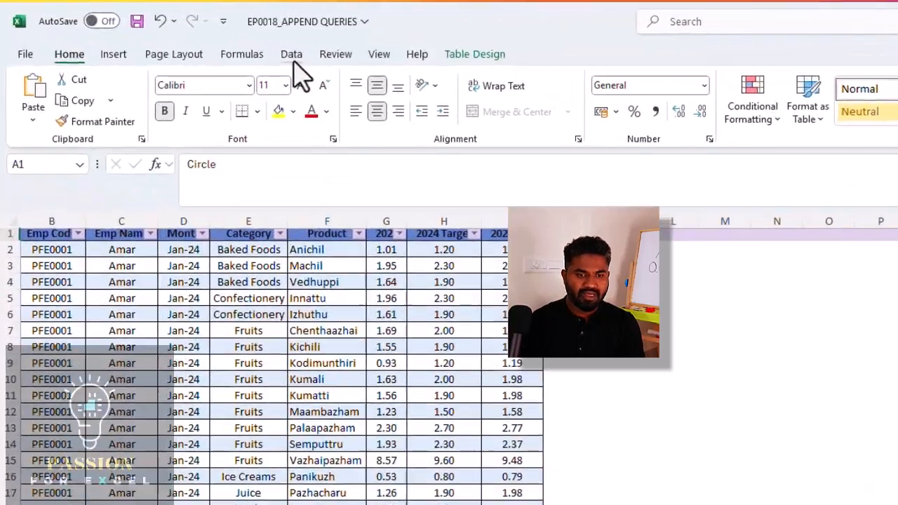
left_click(167, 41)
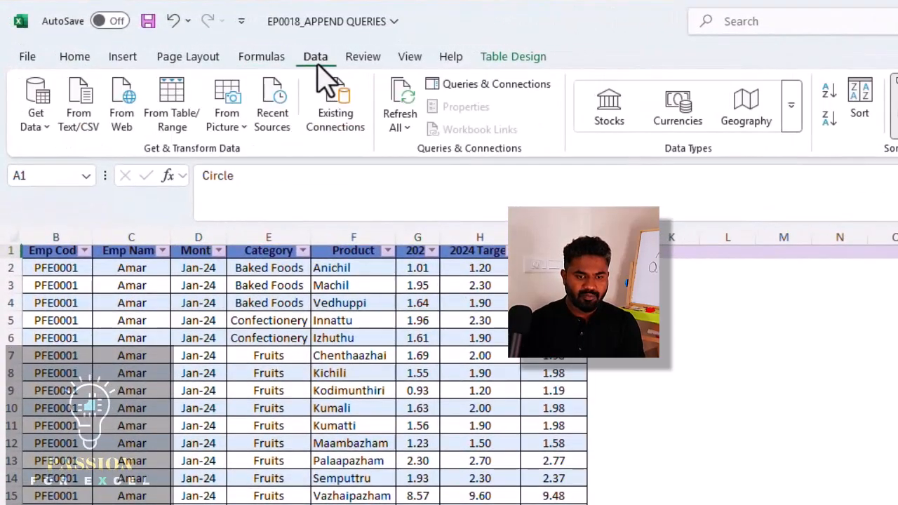
left_click(176, 137)
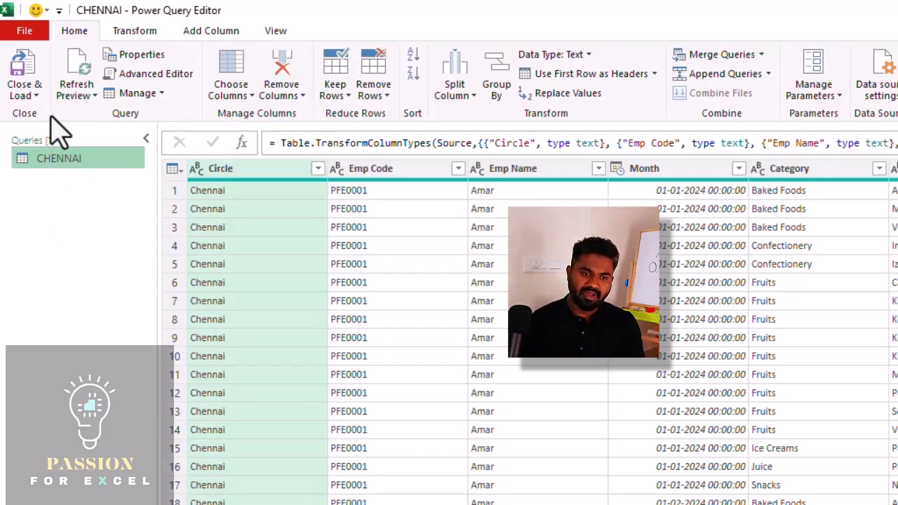
Close the Power Query Editor and load the CHENNAI query with the Only Create Connection option.
left_click(36, 96)
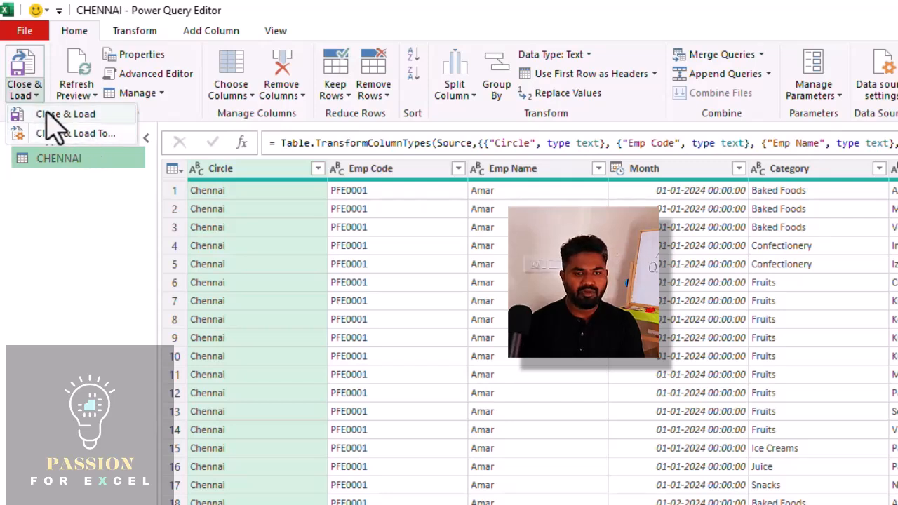
left_click(103, 136)
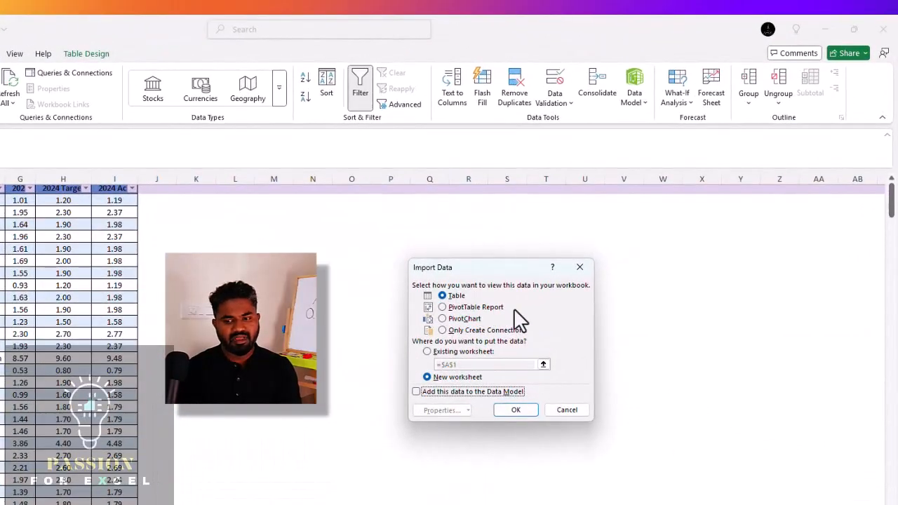
left_click(442, 330)
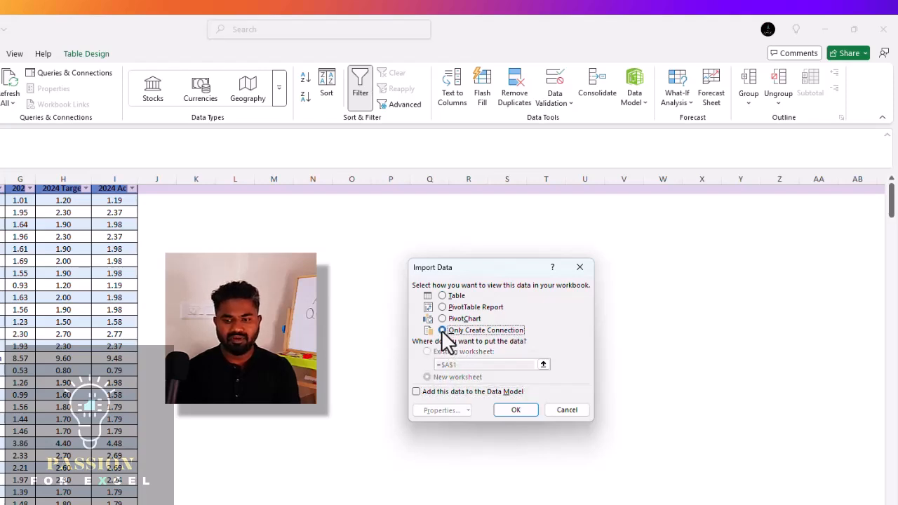
left_click(513, 410)
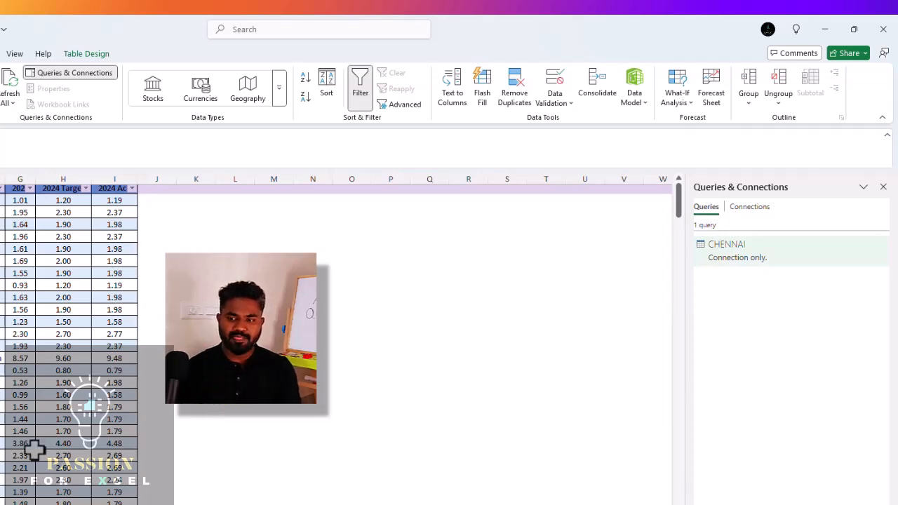
left_click(1, 455)
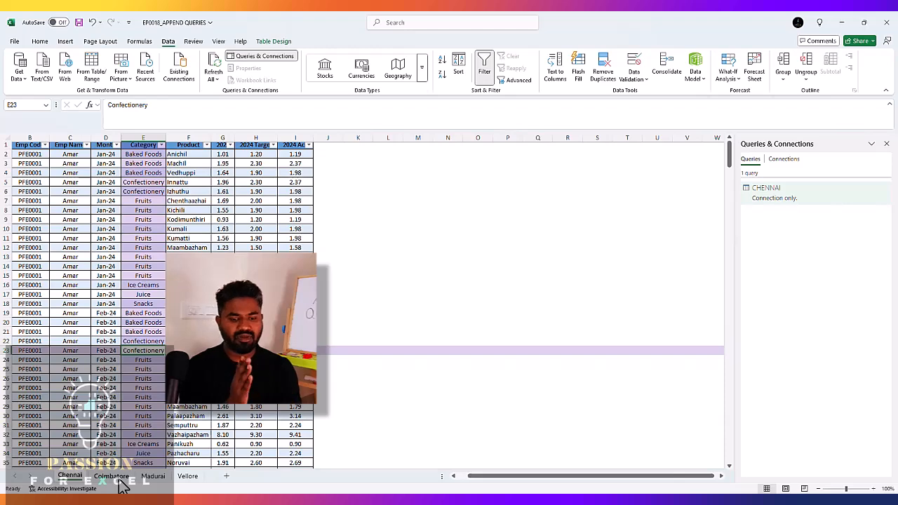
Convert the Coimbatore sheet's data into a table with headers and name it COIMBATORE.
left_click(119, 483)
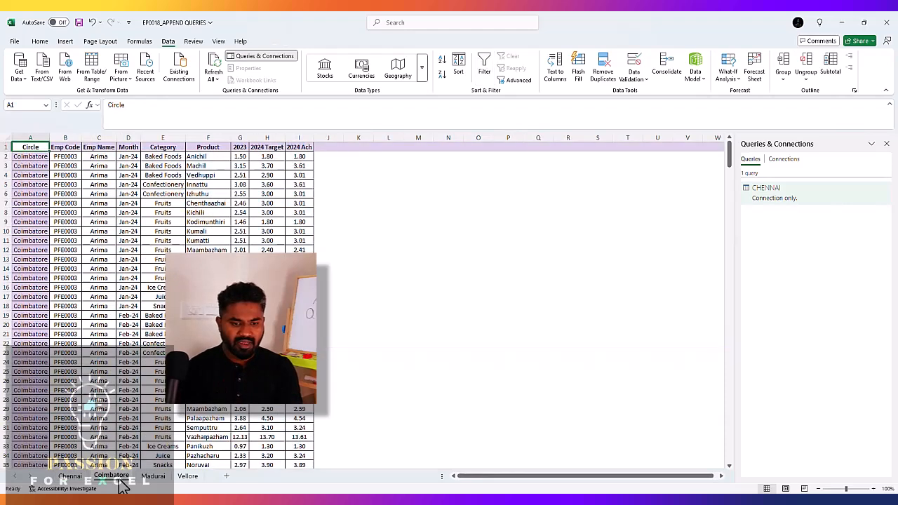
key("ctrl+t")
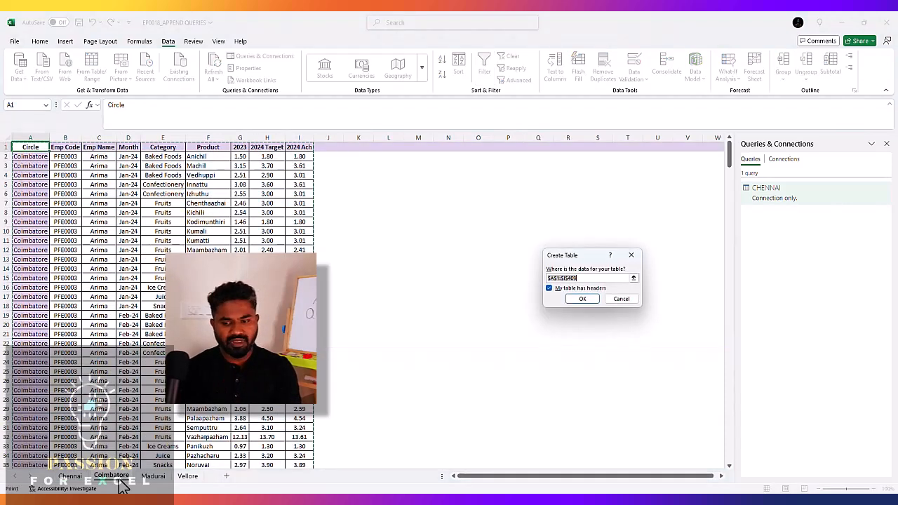
key("Return")
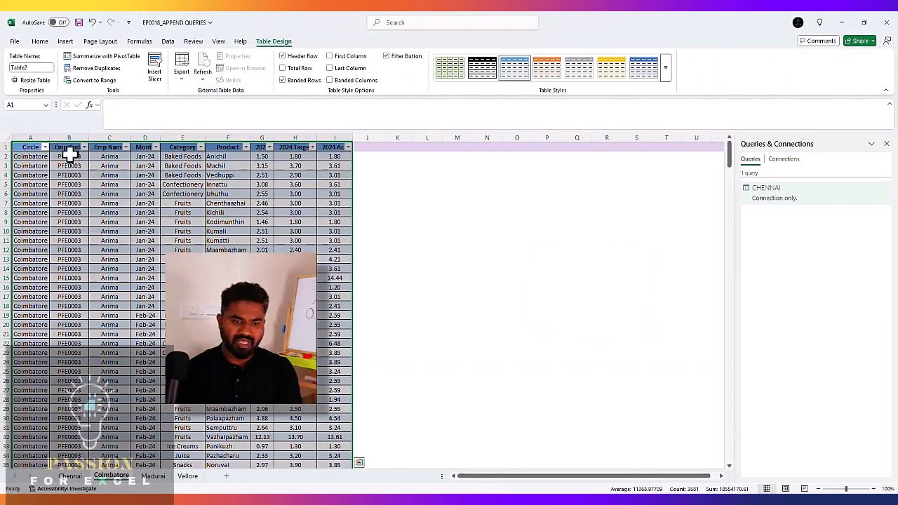
left_click(42, 67)
type("COIMBATORE")
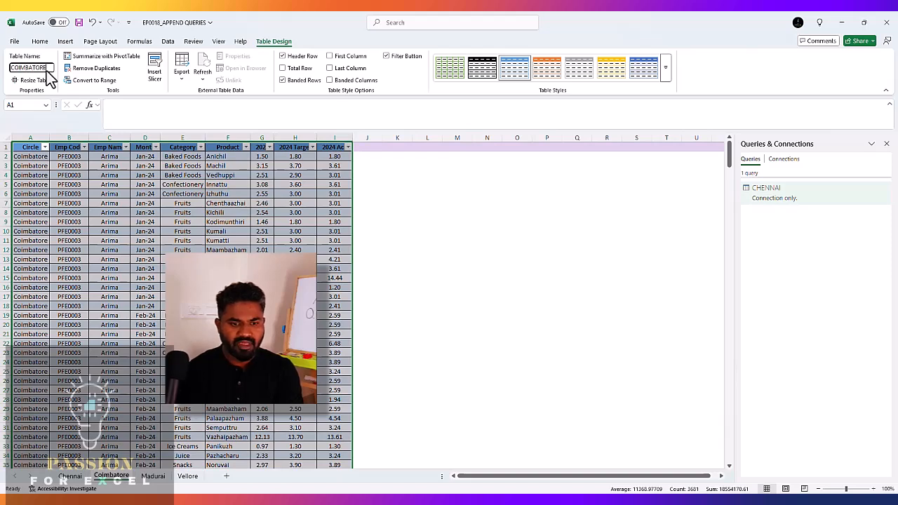
key("Return")
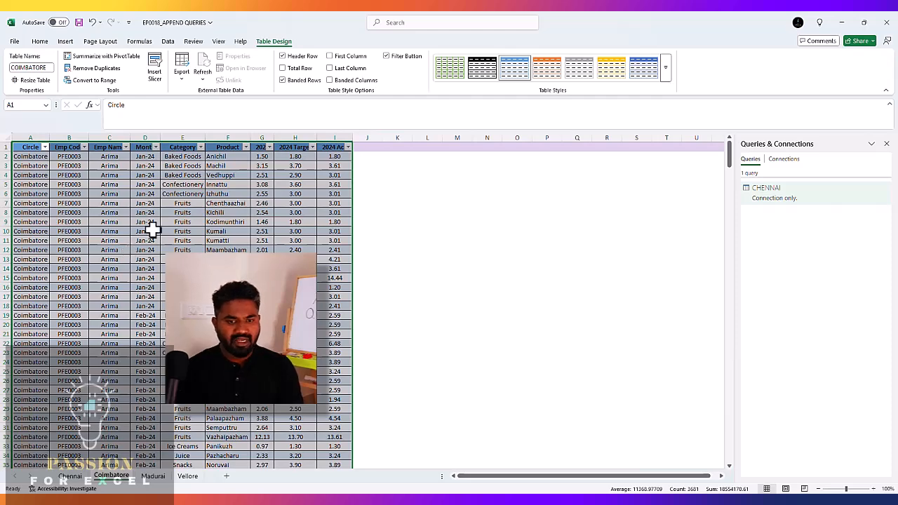
Bring the COIMBATORE table into Power Query and load it with the Only Create Connection option.
left_click(169, 41)
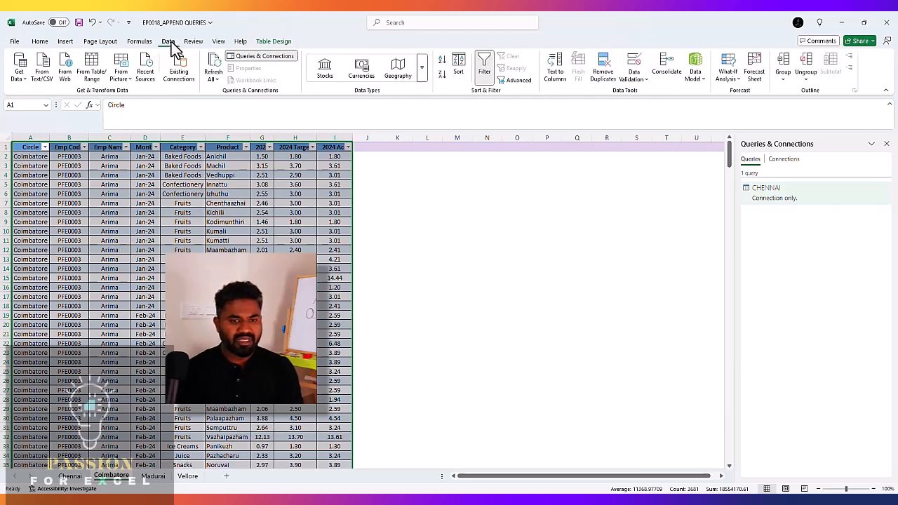
left_click(93, 73)
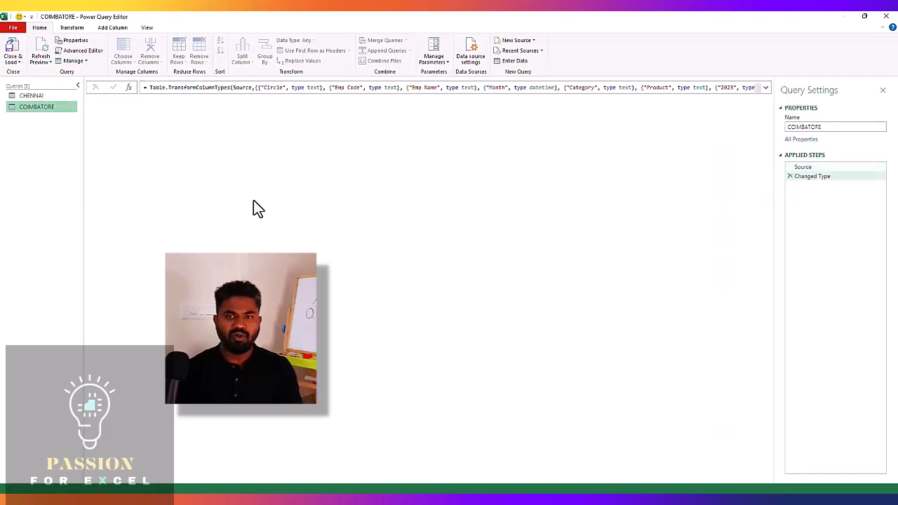
left_click(17, 62)
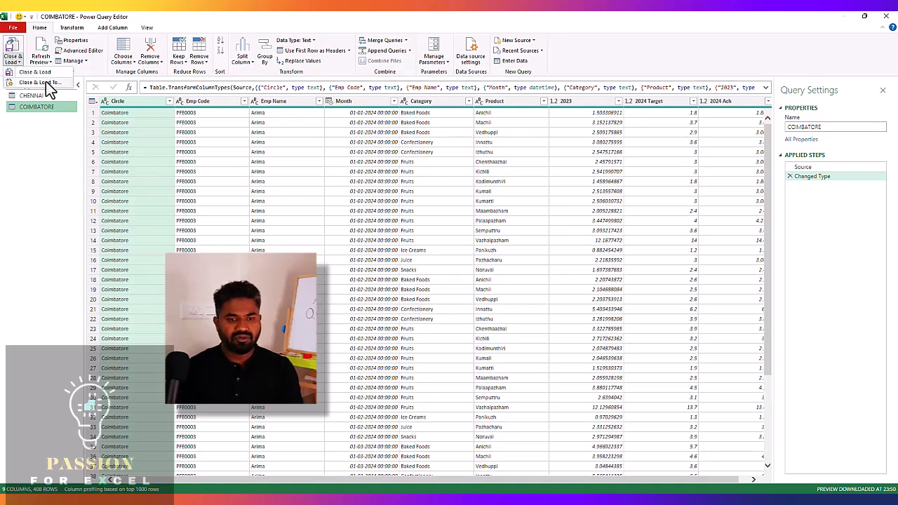
left_click(46, 82)
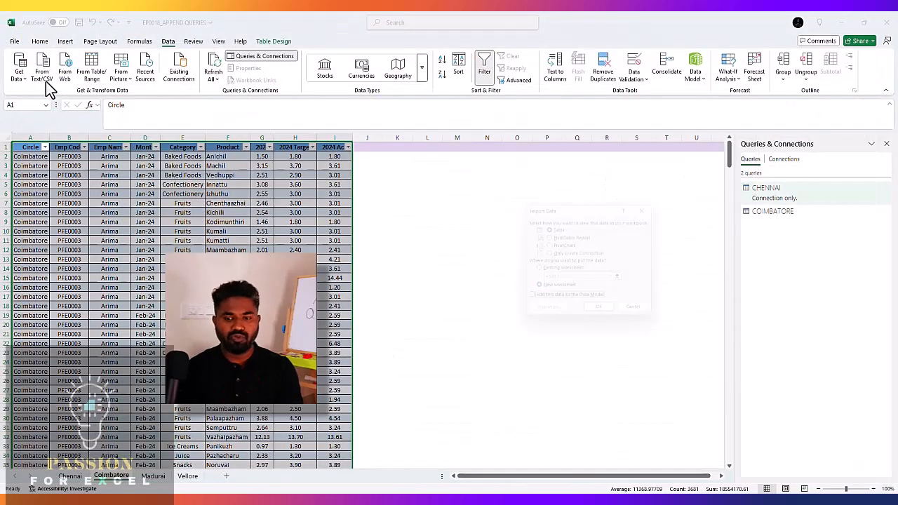
left_click(548, 255)
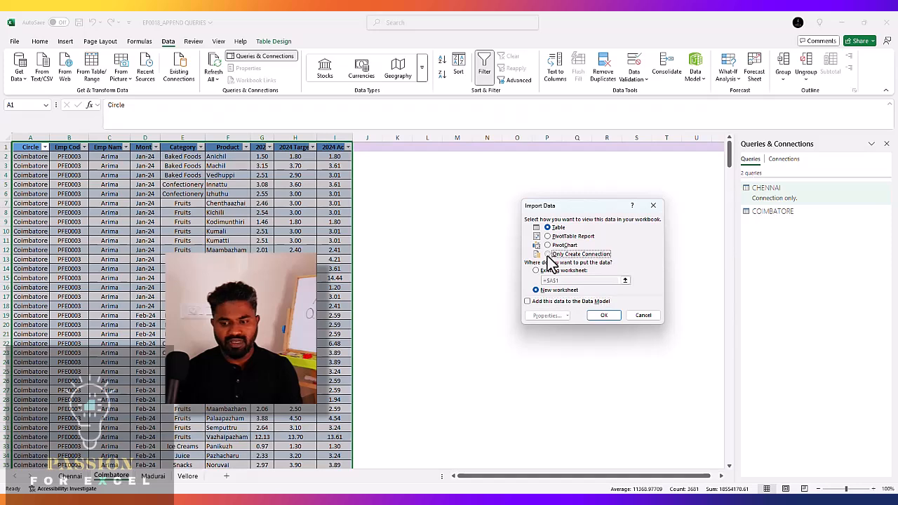
left_click(604, 316)
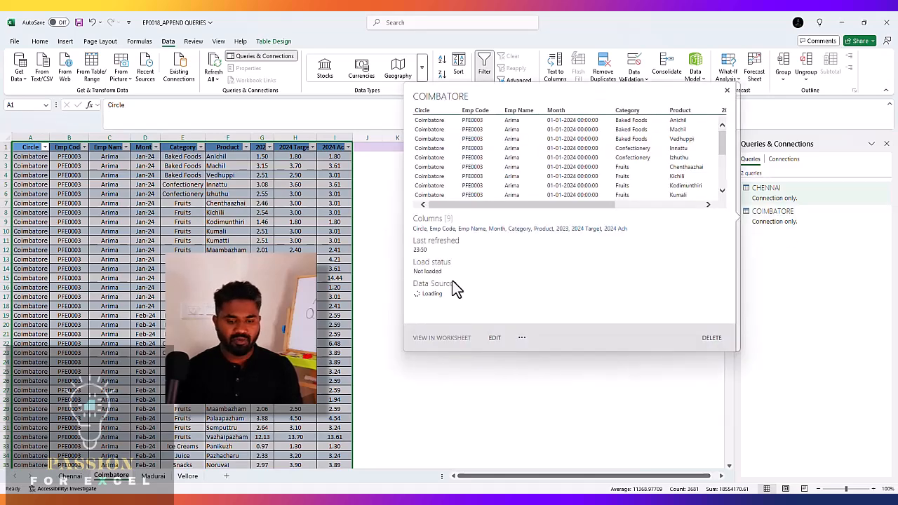
Convert the Madurai sheet's data into a table with headers and name it MADURAI.
left_click(156, 478)
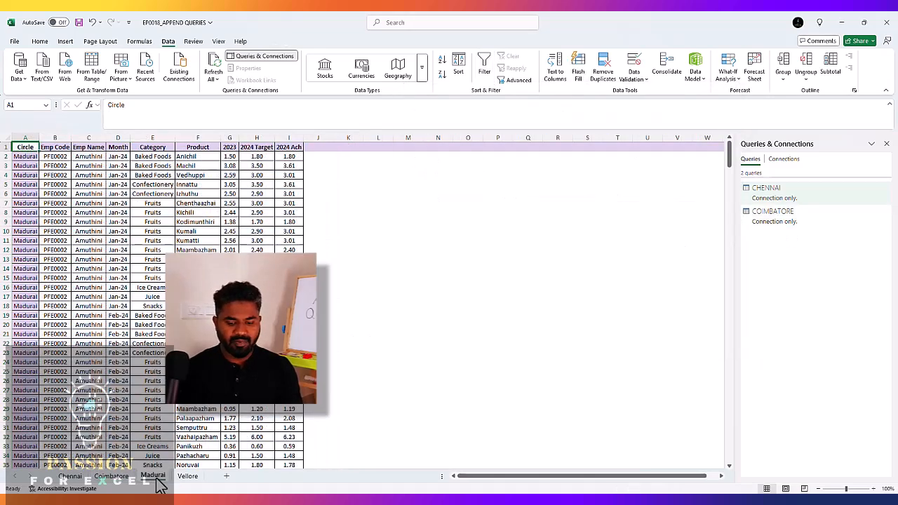
key("ctrl+t")
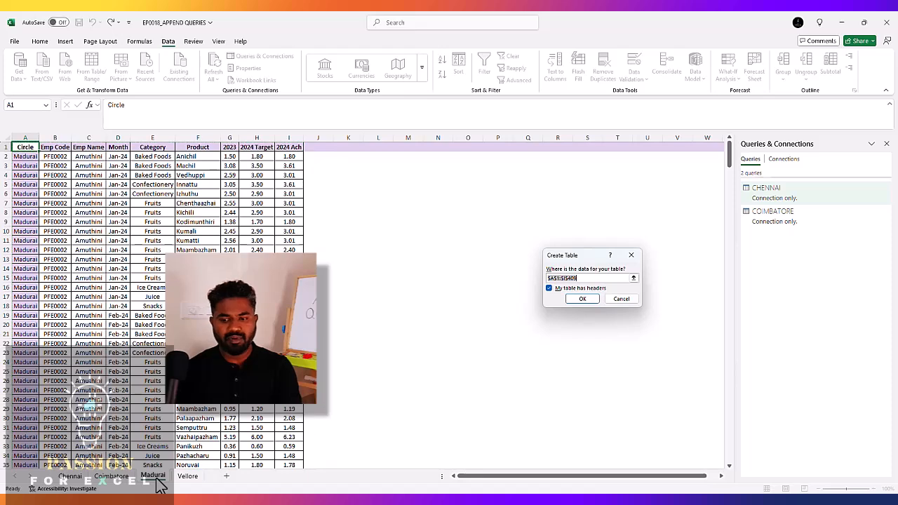
key("Return")
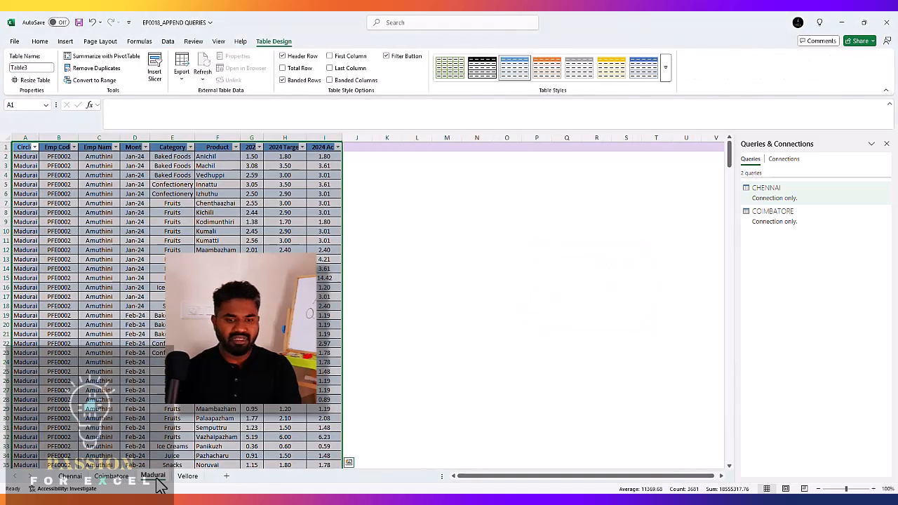
left_click(33, 68)
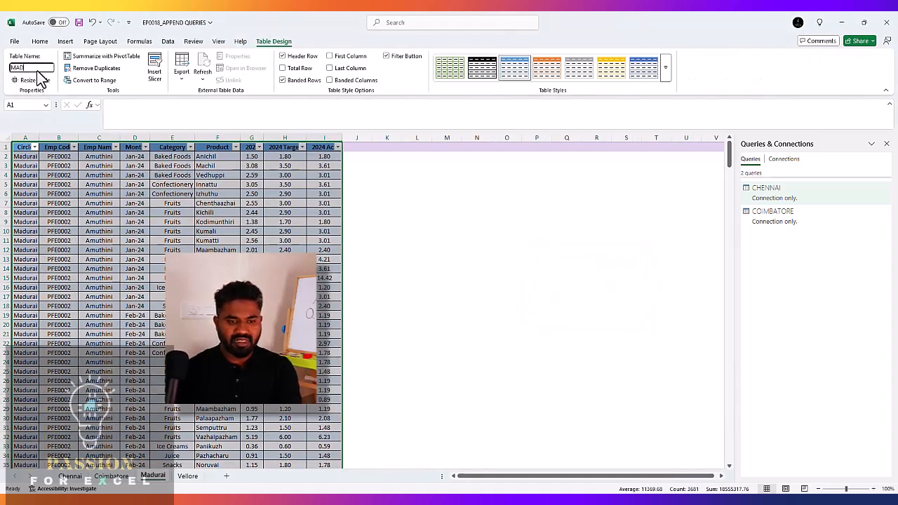
key("Return")
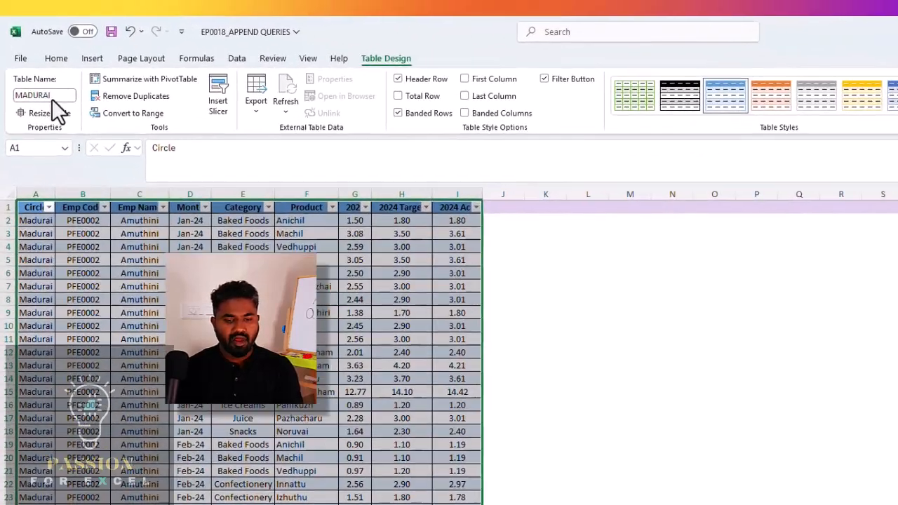
Bring the MADURAI table into Power Query and load it with the Only Create Connection option.
key("alt")
key("a")
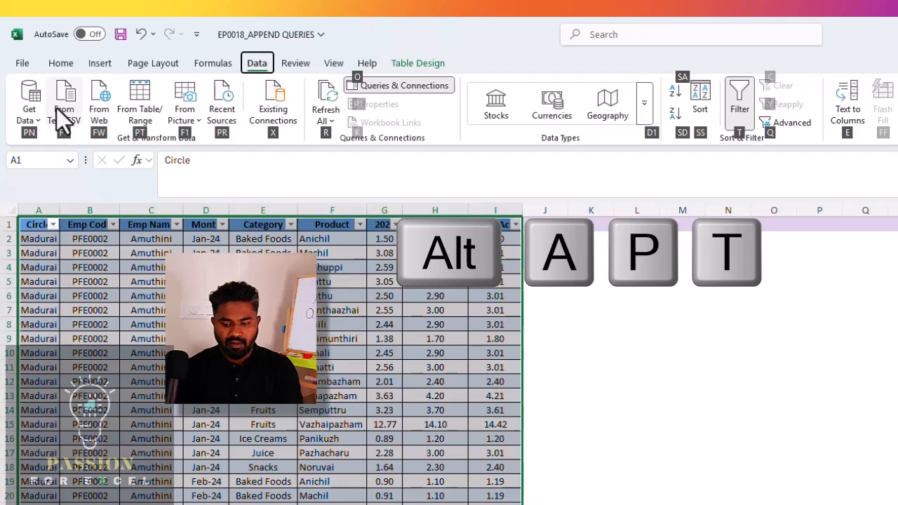
key("p")
key("t")
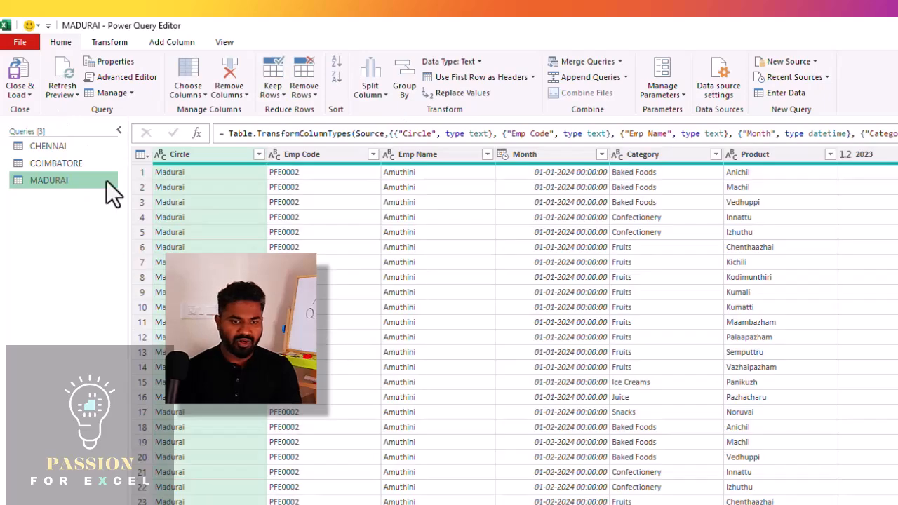
left_click(24, 99)
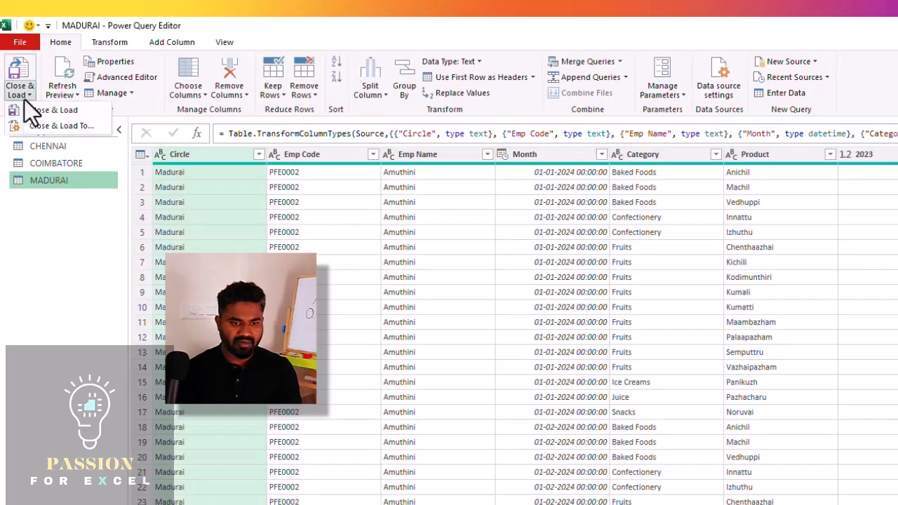
left_click(64, 125)
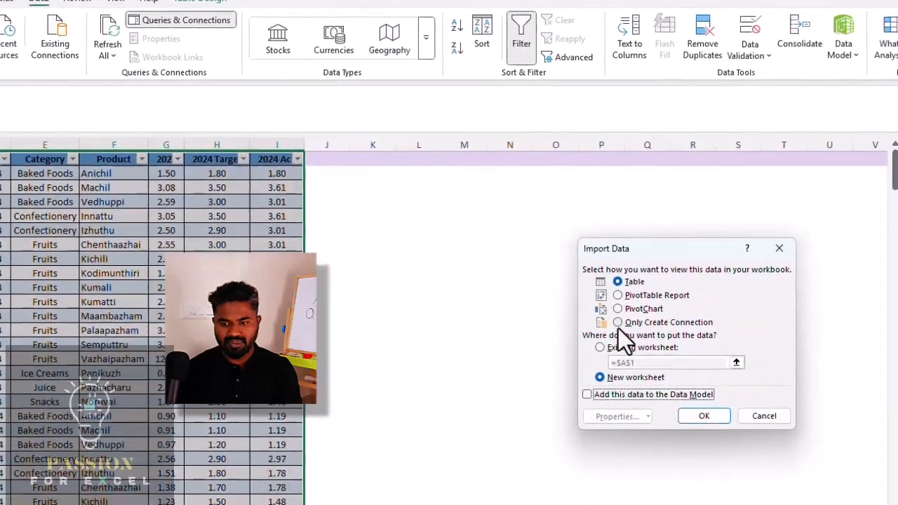
left_click(618, 323)
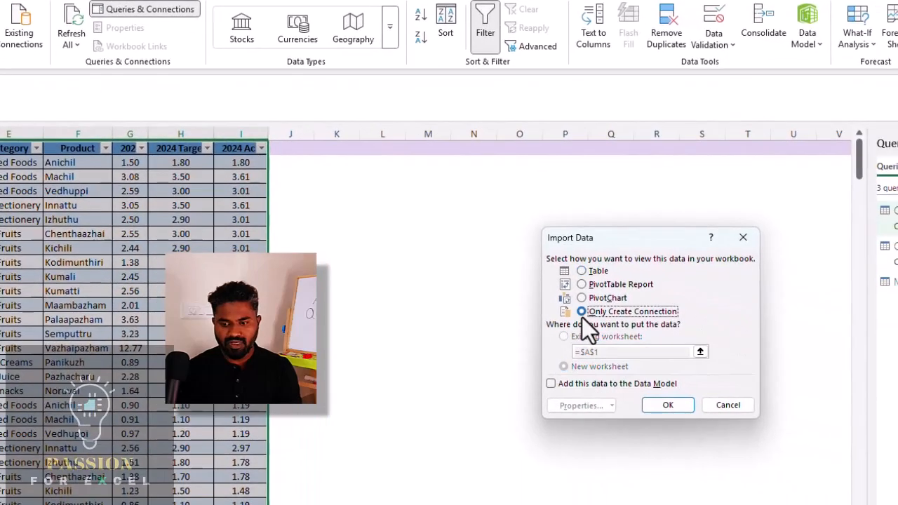
left_click(670, 406)
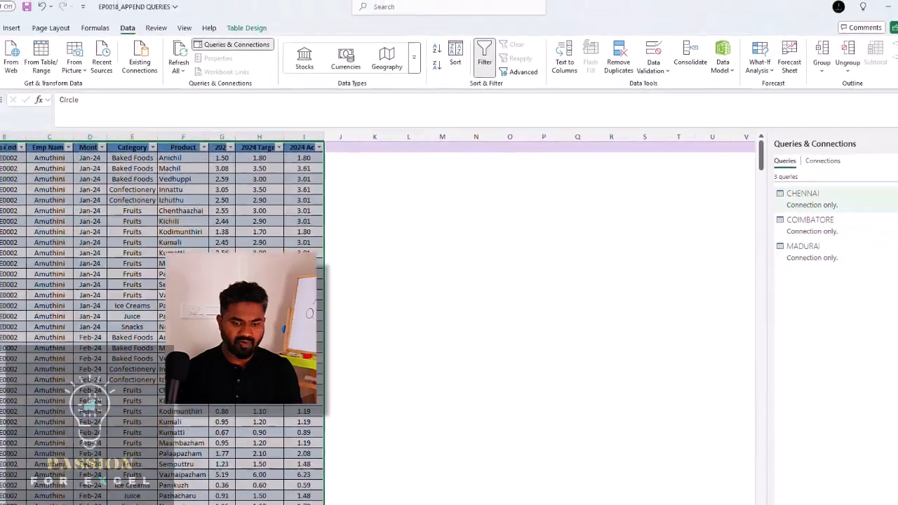
Convert the Vellore sheet's data into a table with headers and name it VELLORE.
left_click(187, 476)
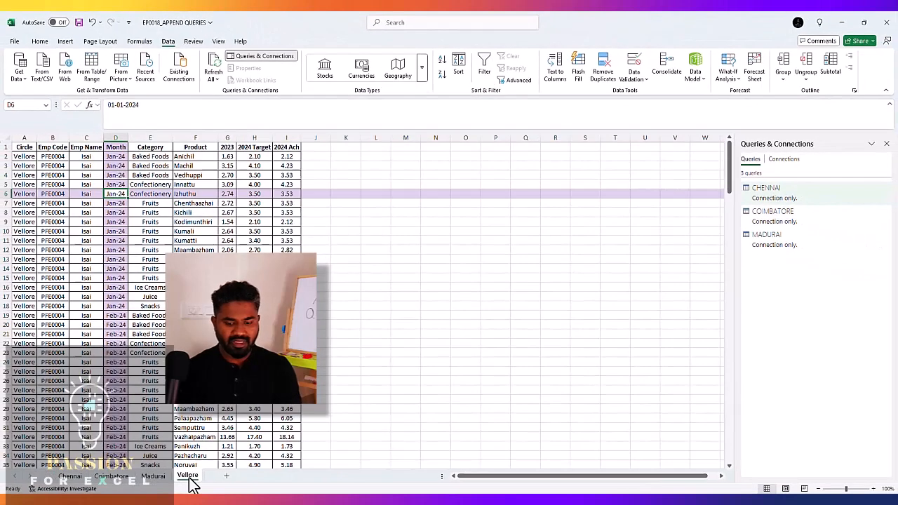
key("ctrl+t")
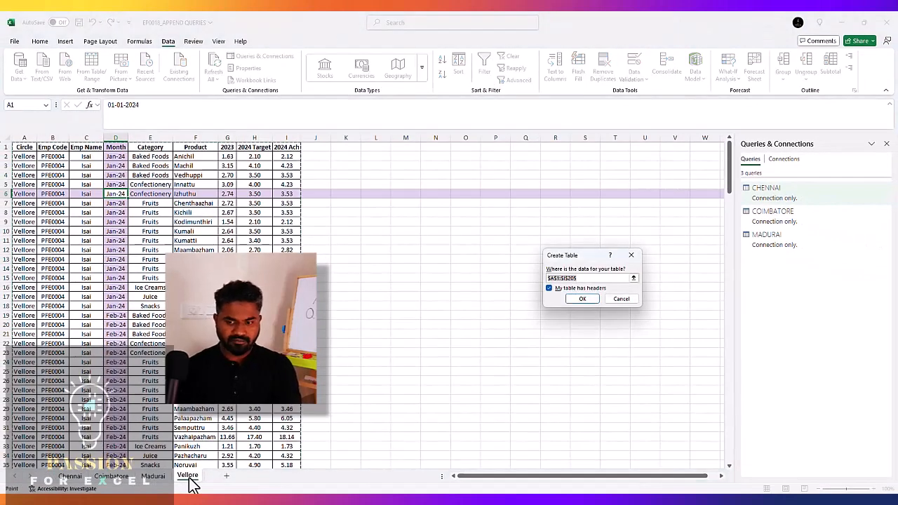
key("Return")
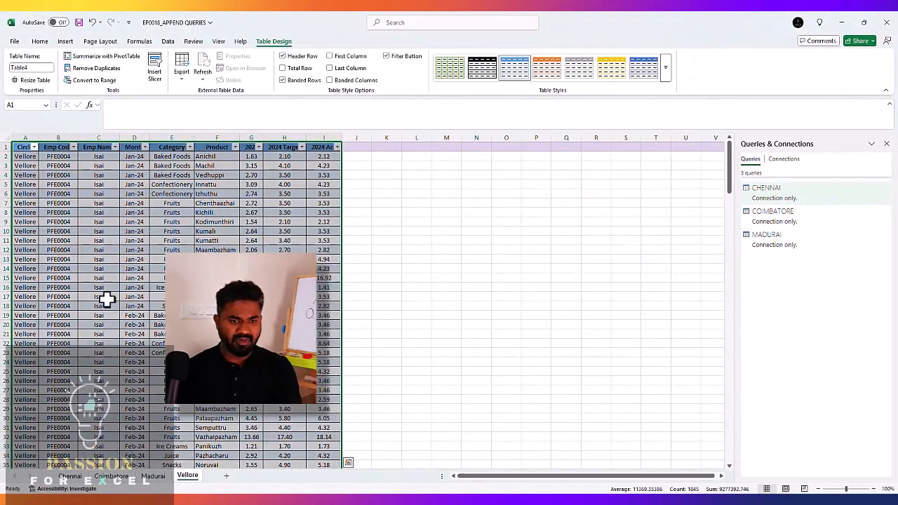
left_click(33, 67)
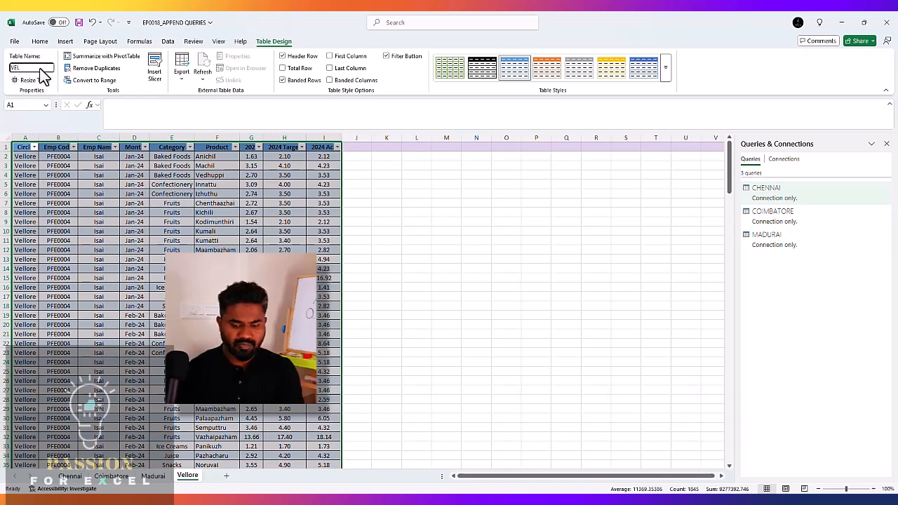
key("Return")
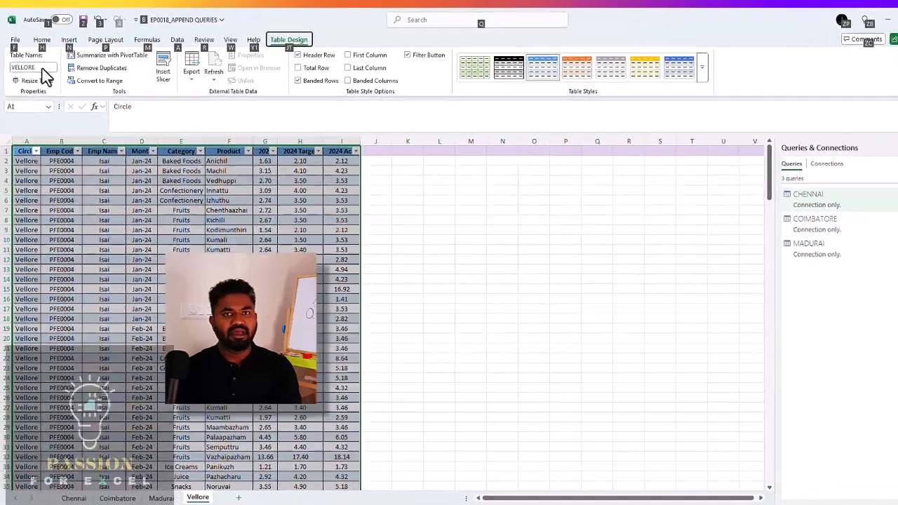
Bring the VELLORE table into Power Query and load it with the Only Create Connection option.
key("alt+a")
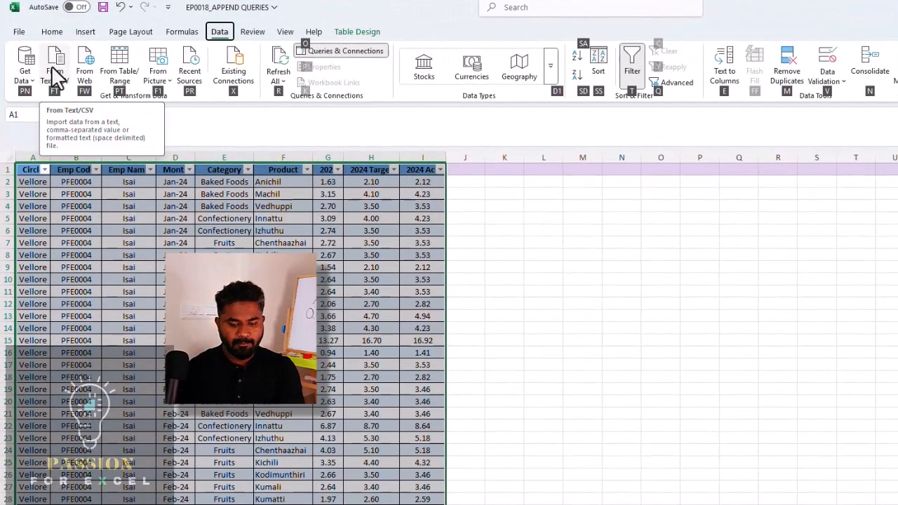
key("p")
key("n")
key("l")
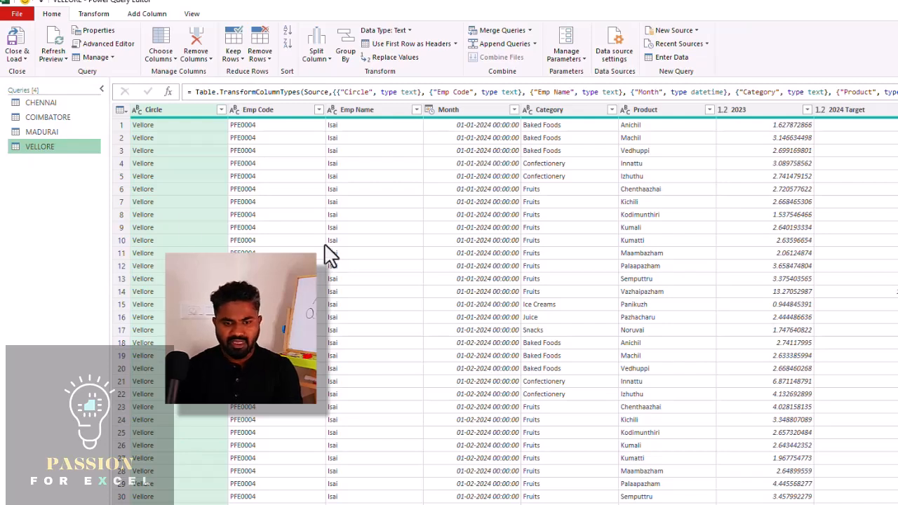
left_click(17, 59)
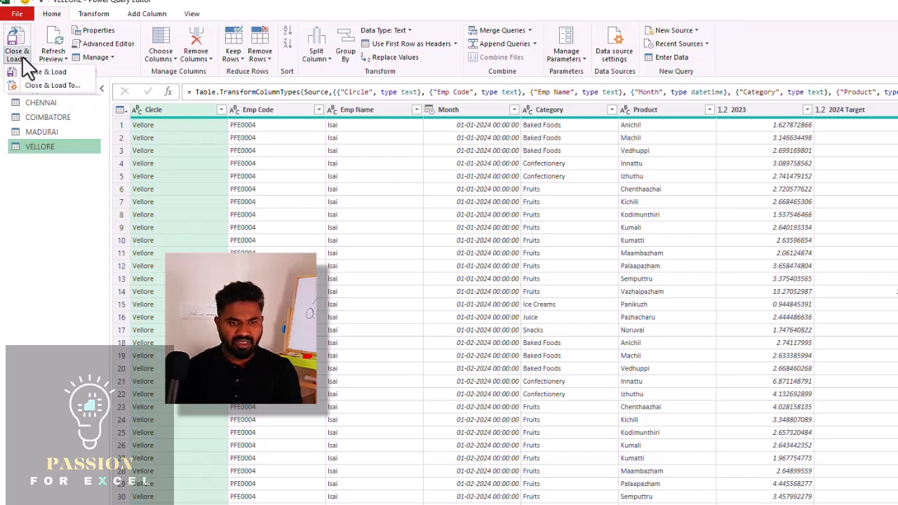
left_click(51, 83)
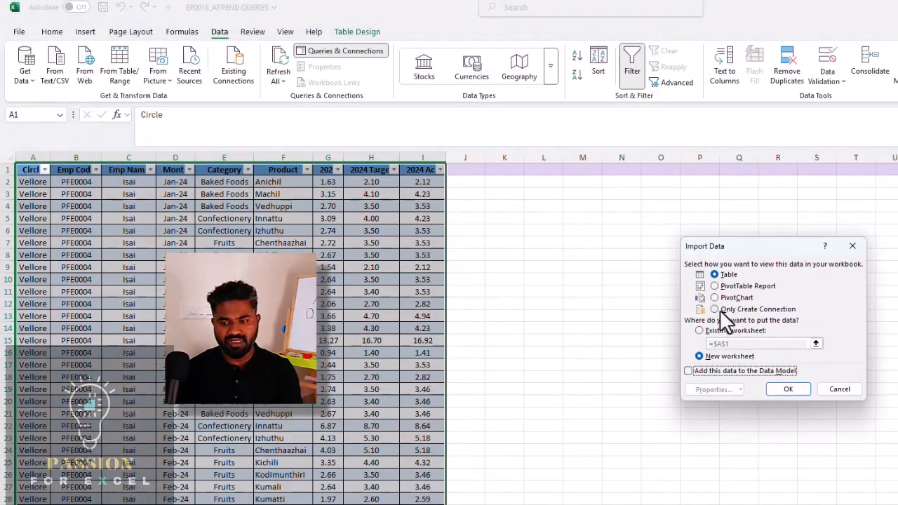
left_click(715, 309)
left_click(776, 387)
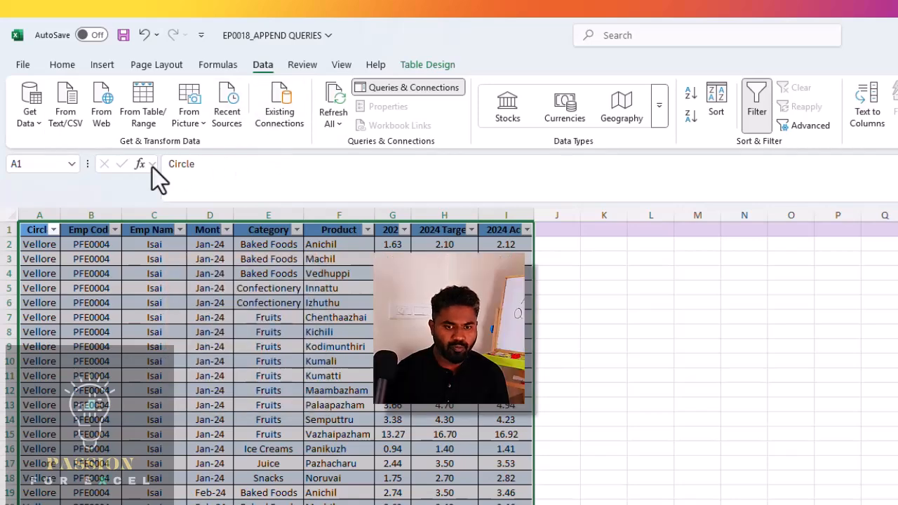
Append the CHENNAI, COIMBATORE, MADURAI and VELLORE queries into one new query using the Three or more tables option.
left_click(39, 127)
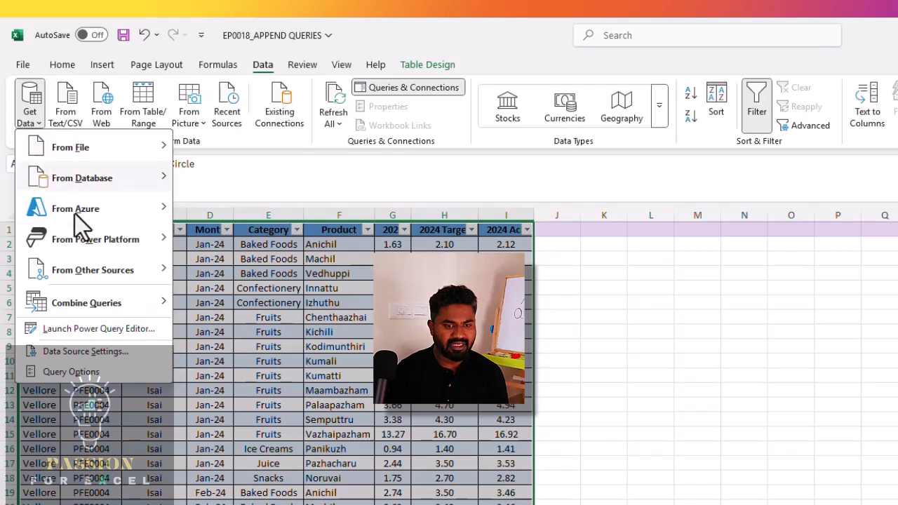
mouse_move(104, 302)
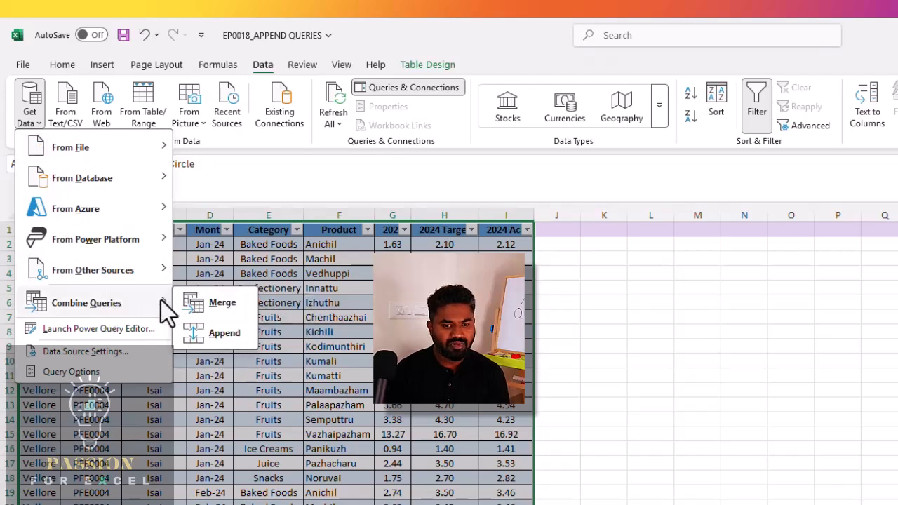
left_click(225, 334)
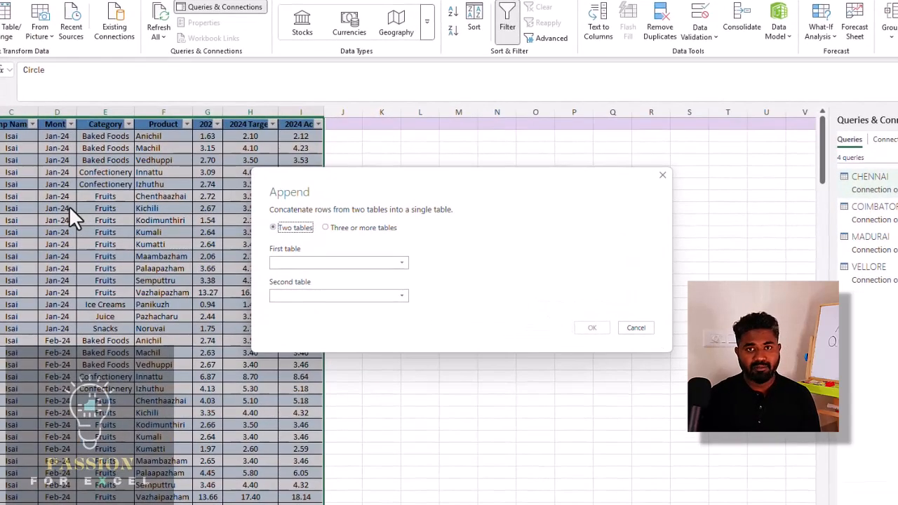
left_click(327, 228)
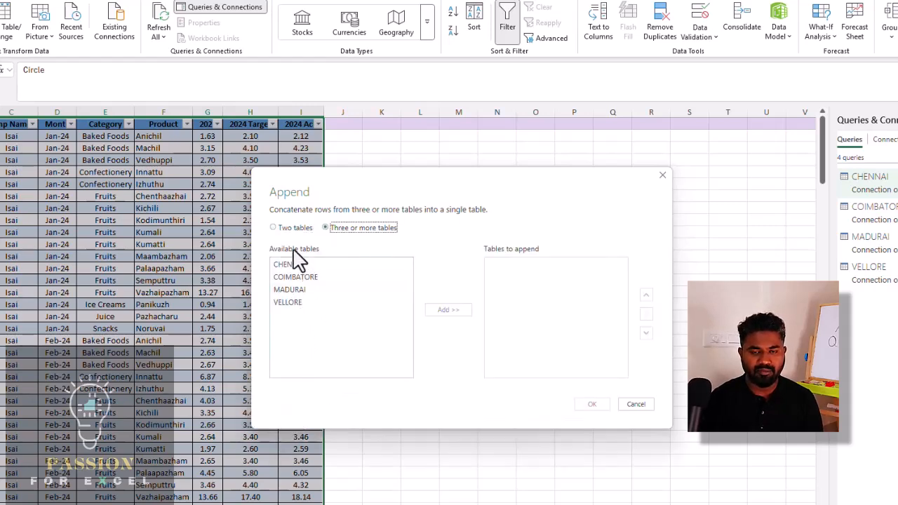
left_click(307, 270)
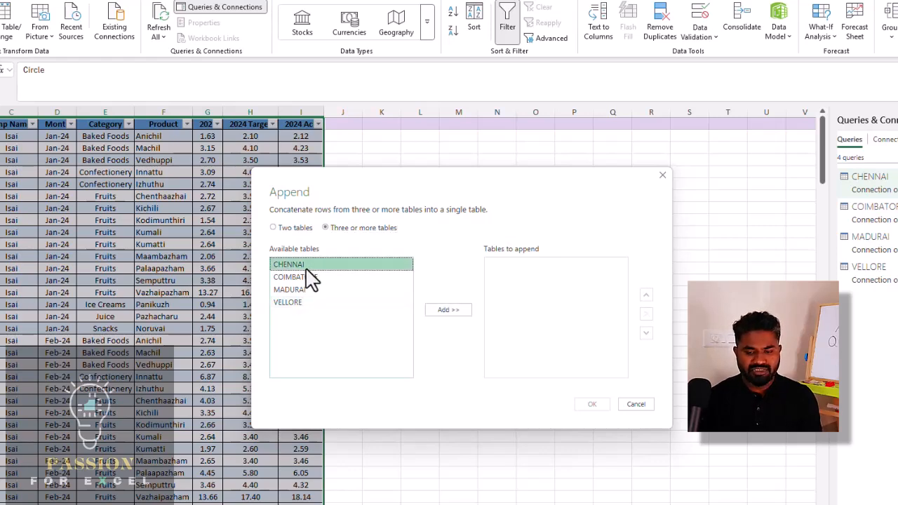
left_click(311, 277, "ctrl")
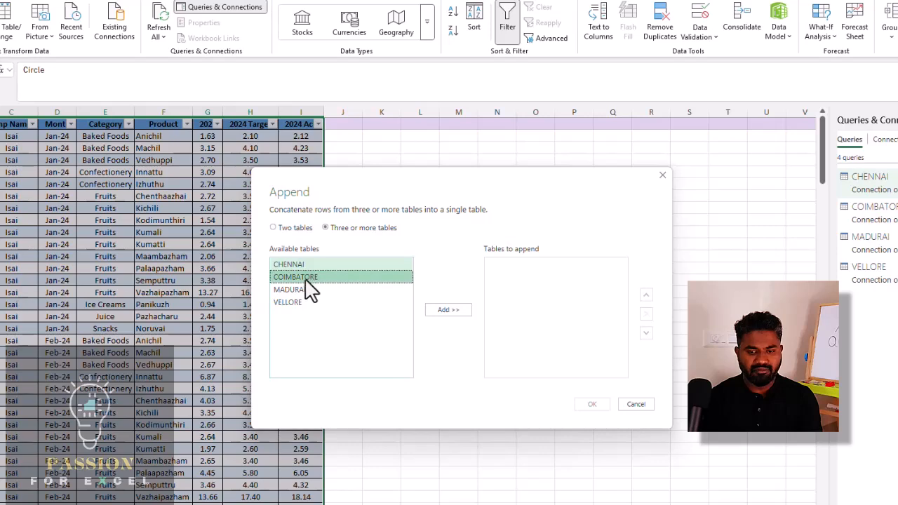
left_click(303, 288, "ctrl")
left_click(303, 302, "ctrl")
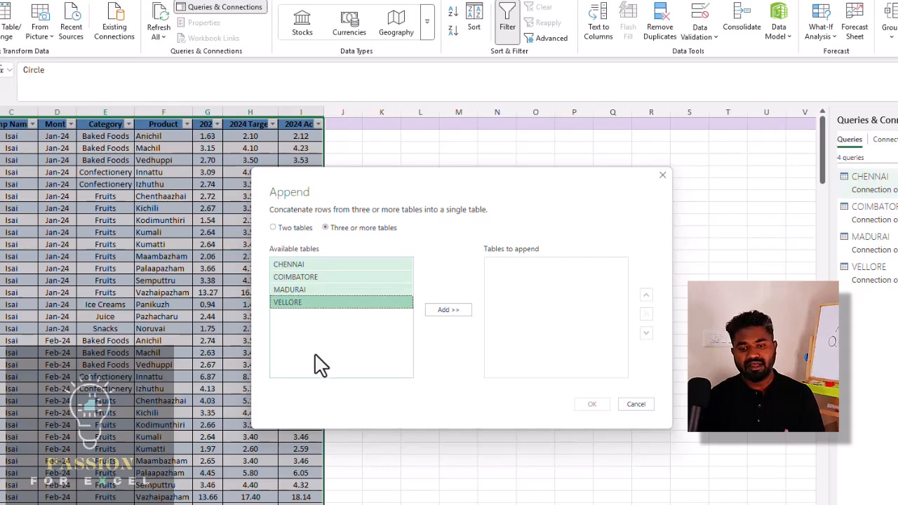
left_click(449, 310)
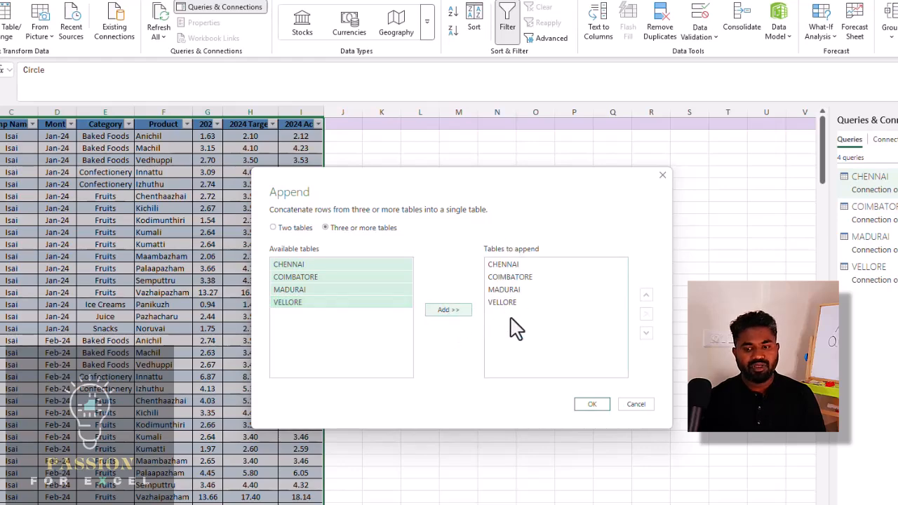
left_click(594, 404)
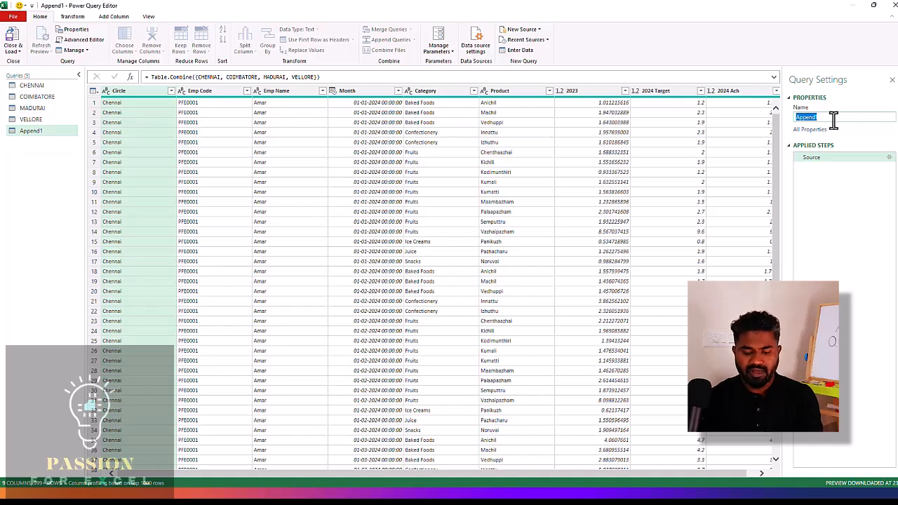
Rename the appended query as TN and change its Month column's data type to Date.
key("Return")
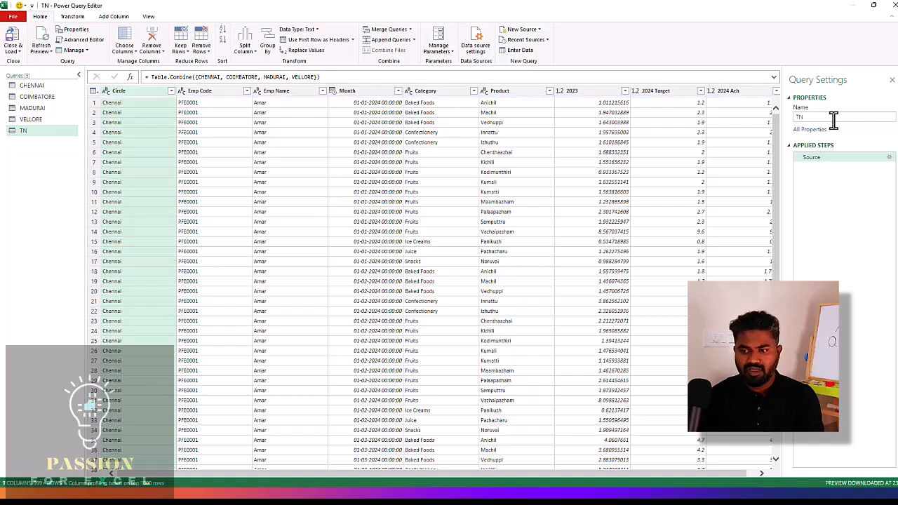
left_click(332, 92)
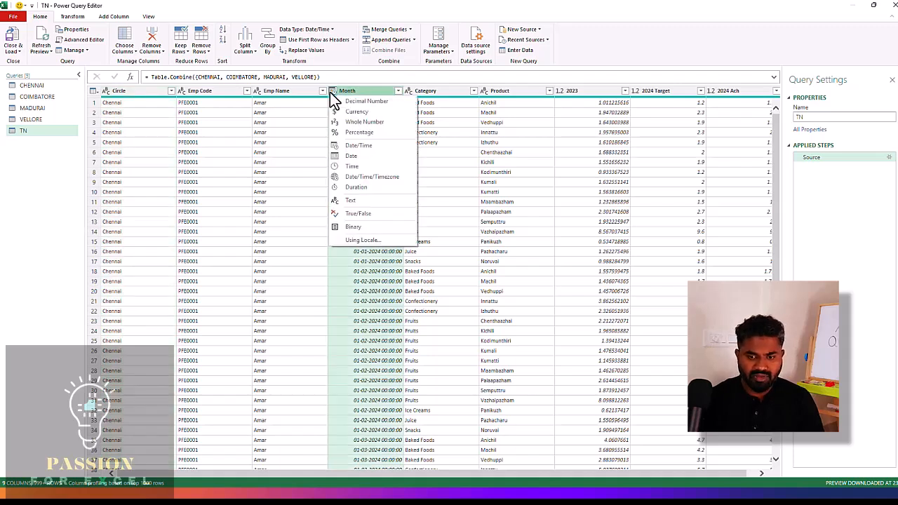
left_click(351, 156)
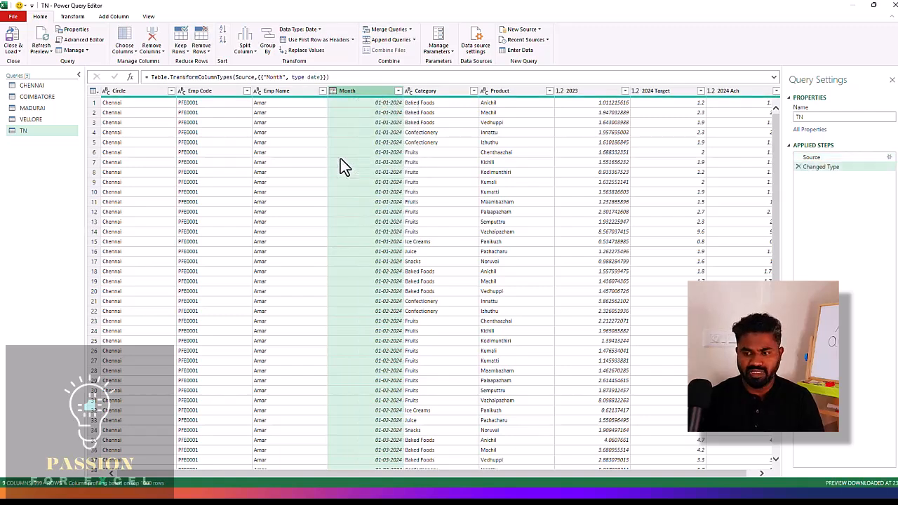
Close the Power Query Editor and load the TN query as a table on a new worksheet.
left_click(15, 50)
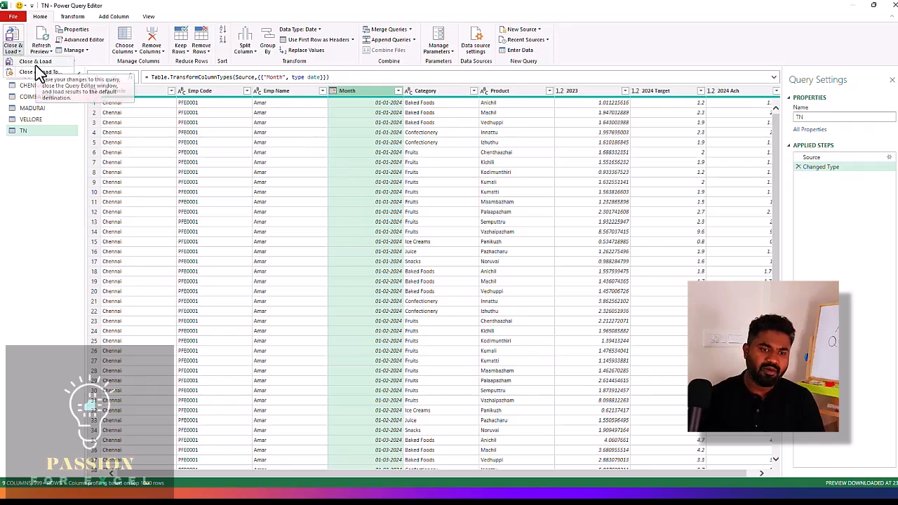
left_click(40, 72)
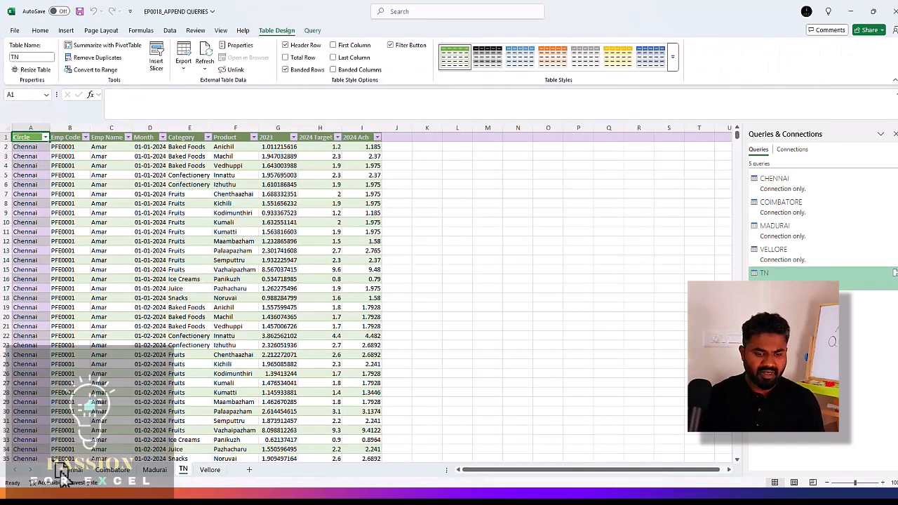
Move the TN worksheet to the front of the workbook, ahead of the Chennai sheet.
left_click_drag(62, 474, 59, 472)
left_click(116, 307)
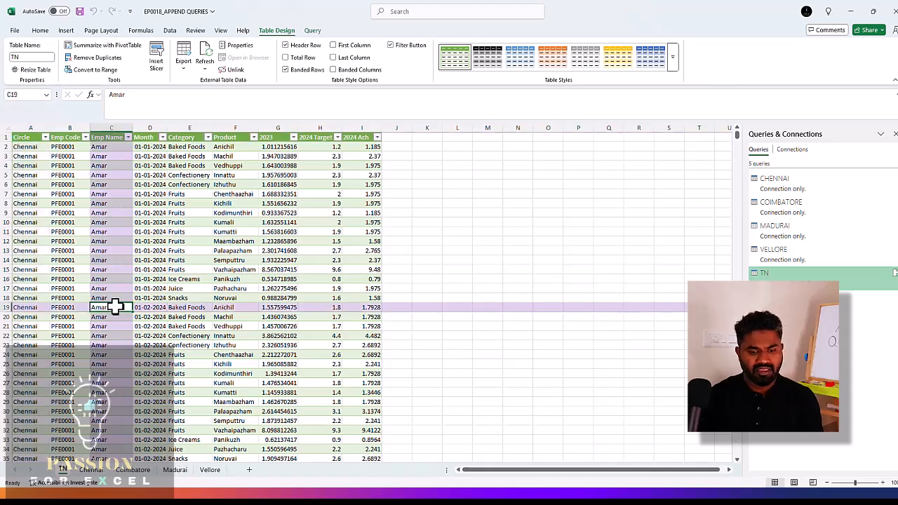
left_click(136, 471)
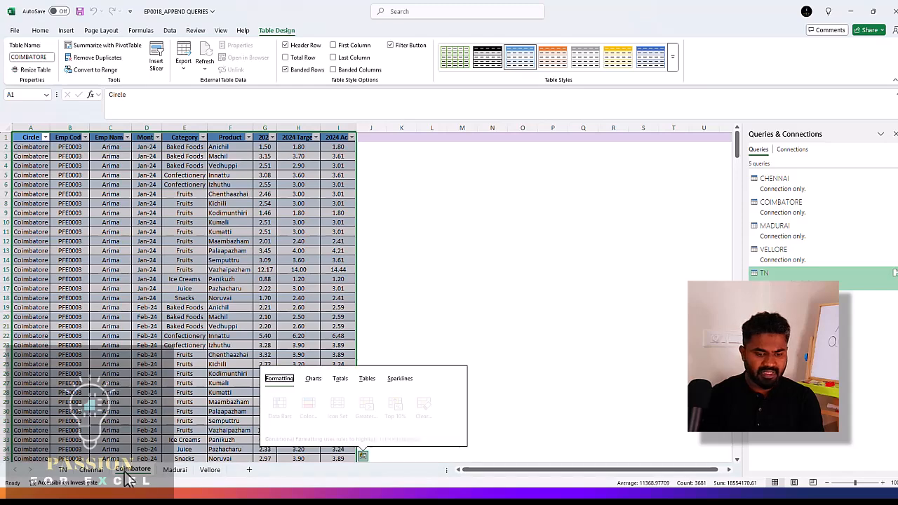
Check the months offered by the Month column's filter in the TN table, and close it without filtering.
left_click(65, 471)
key("ctrl+Up")
key("Right")
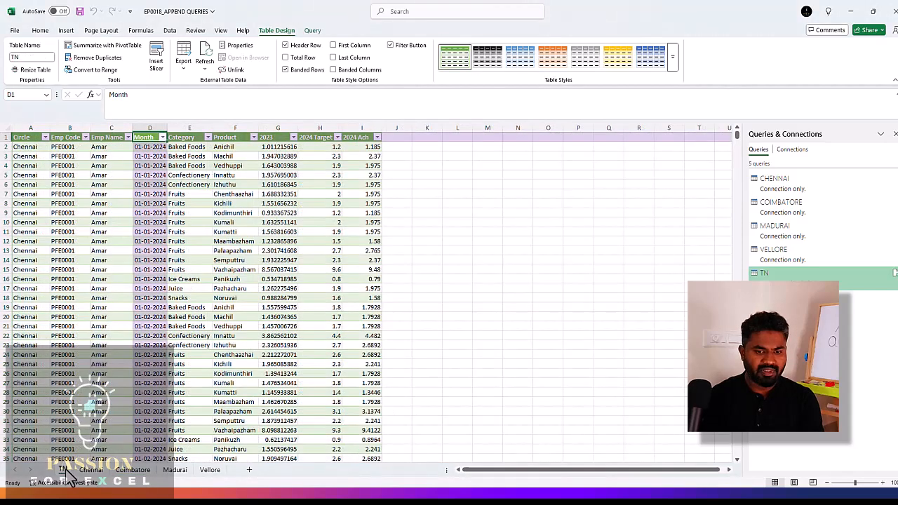
key("alt")
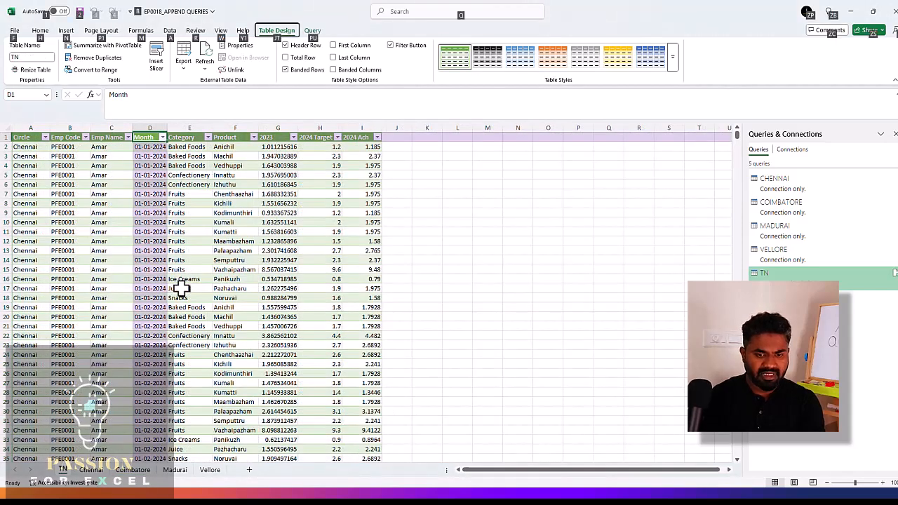
left_click(162, 137)
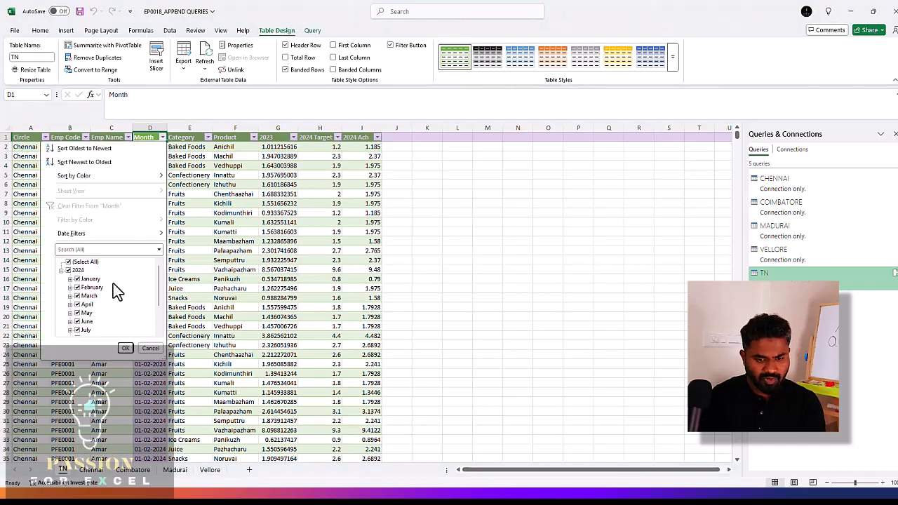
left_click_drag(160, 292, 161, 326)
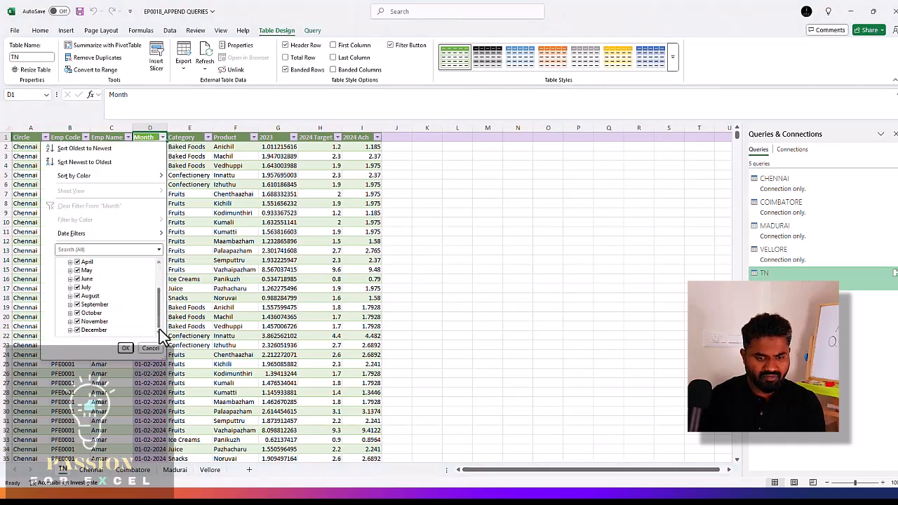
left_click(158, 350)
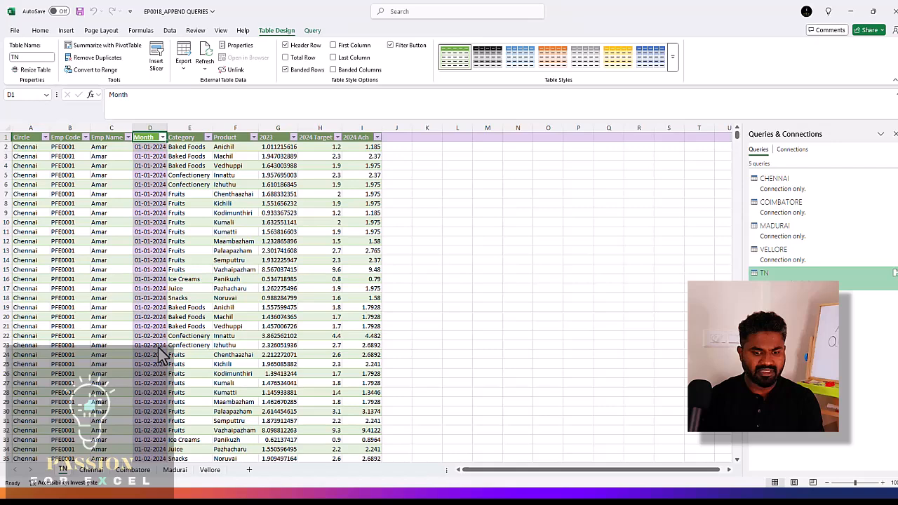
Copy the first five data rows of the Madurai table and paste them directly below its last row.
left_click(175, 469)
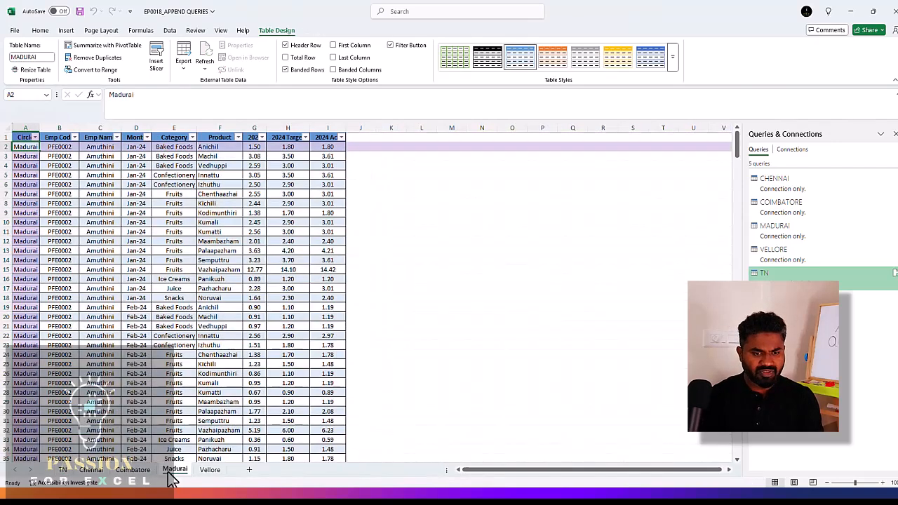
key("shift+Right")
key("shift+Down")
key("shift+Down")
key("shift+Down")
key("shift+Right")
key("shift+Down")
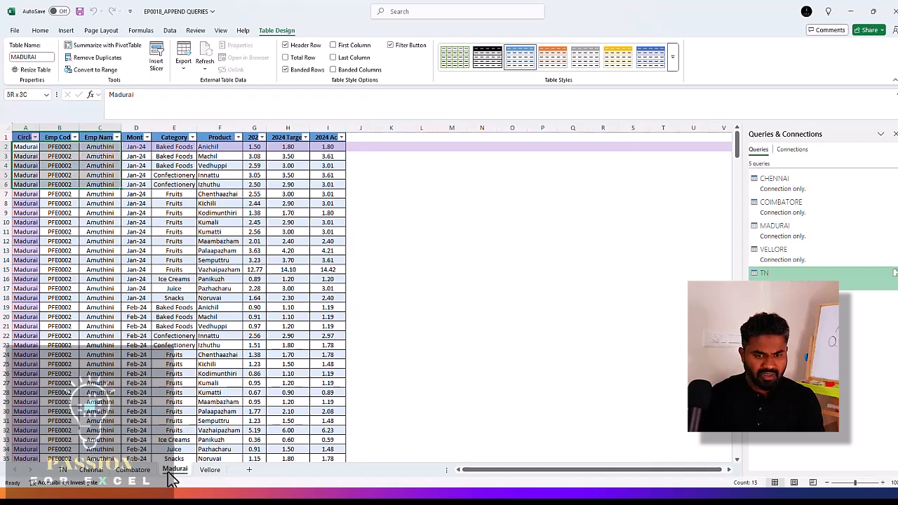
key("shift+Right")
key("shift+Right")
key("shift+Right")
key("shift+Right")
key("shift+Right")
key("shift+Right")
key("shift+Right")
key("shift+Left")
key("ctrl+c")
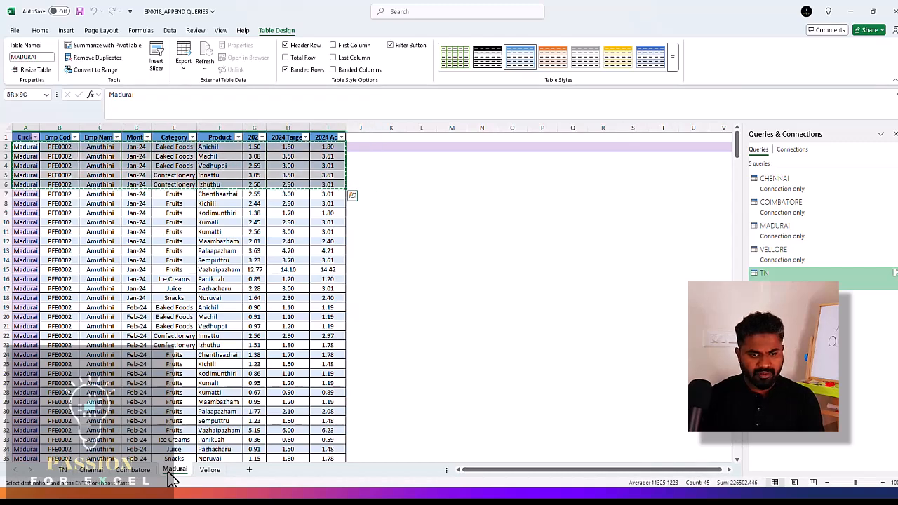
key("ctrl+Down")
key("Down")
key("ctrl+v")
Change the Month of the five pasted rows at the end of the Madurai table to 01-01-2025.
key("F2")
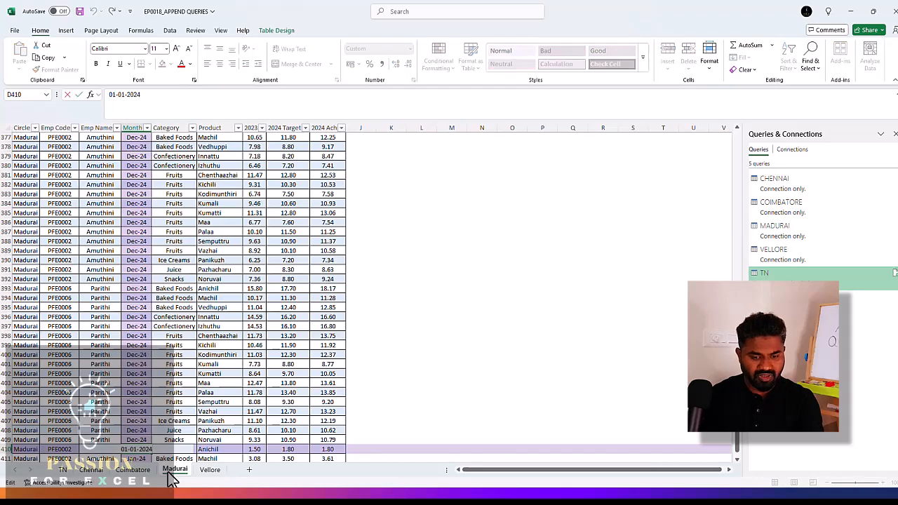
key("Return")
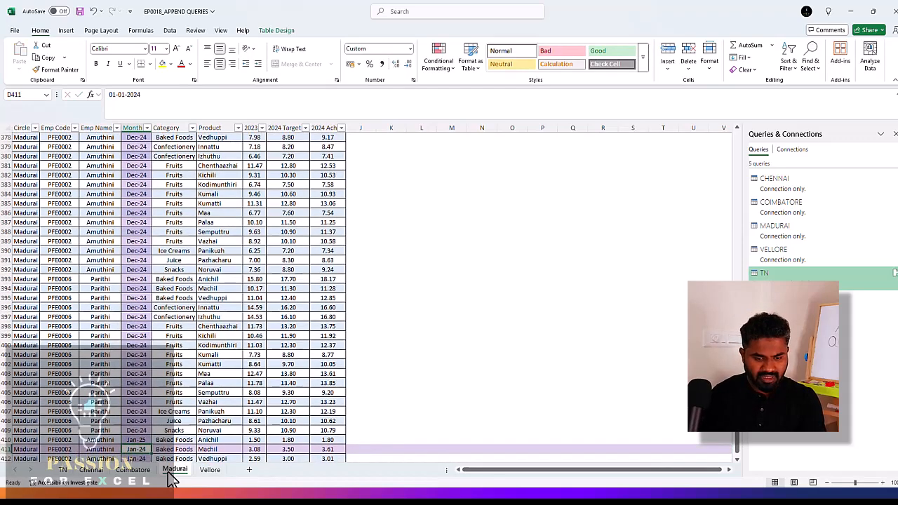
key("Up")
key("ctrl+shift+Down")
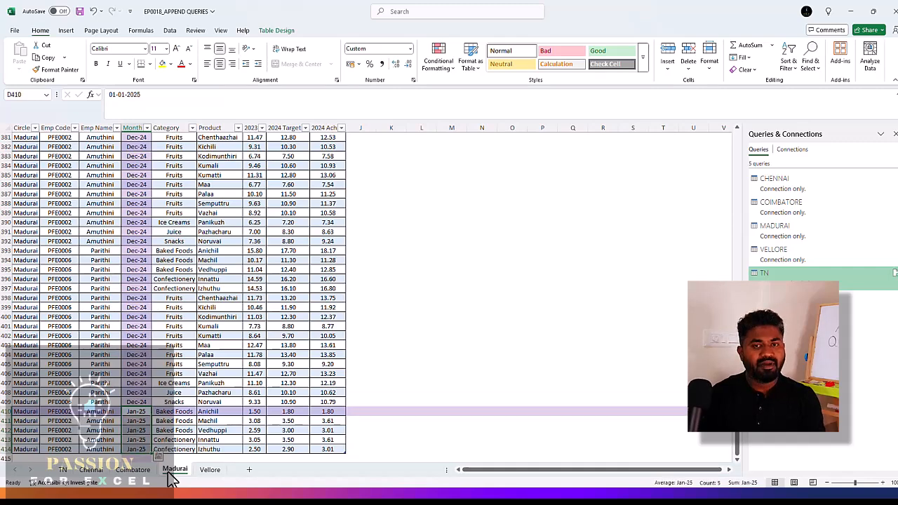
Refresh the appended table on the TN sheet to pull in the new Madurai rows.
left_click(63, 470)
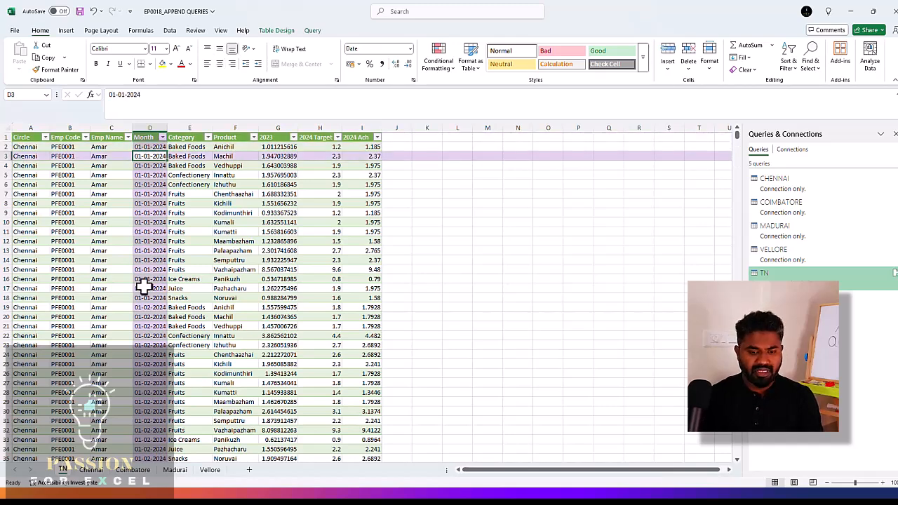
right_click(136, 240)
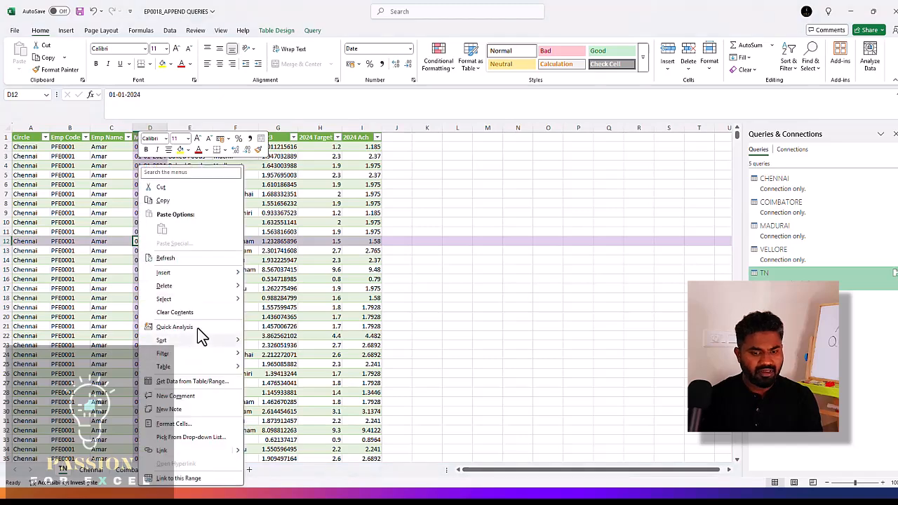
left_click(174, 258)
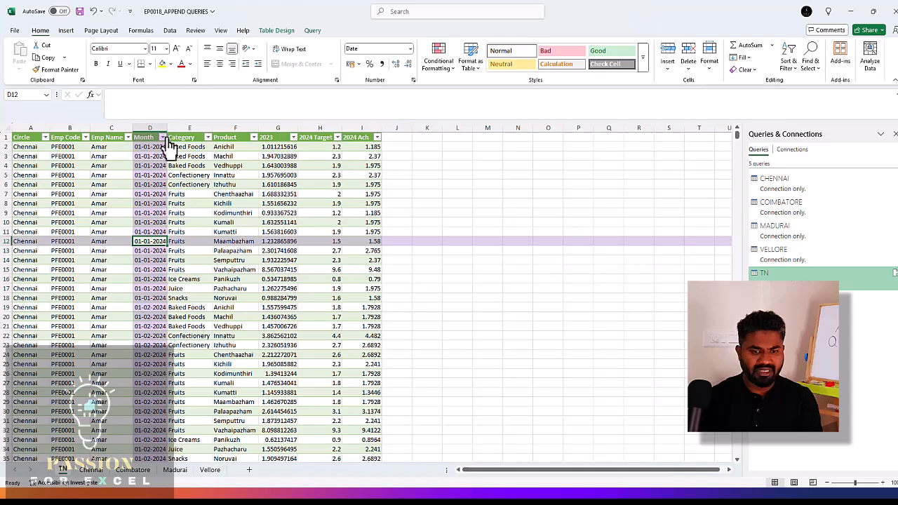
Check the years offered by the refreshed TN table's Month filter, leaving the table unfiltered.
key("Down")
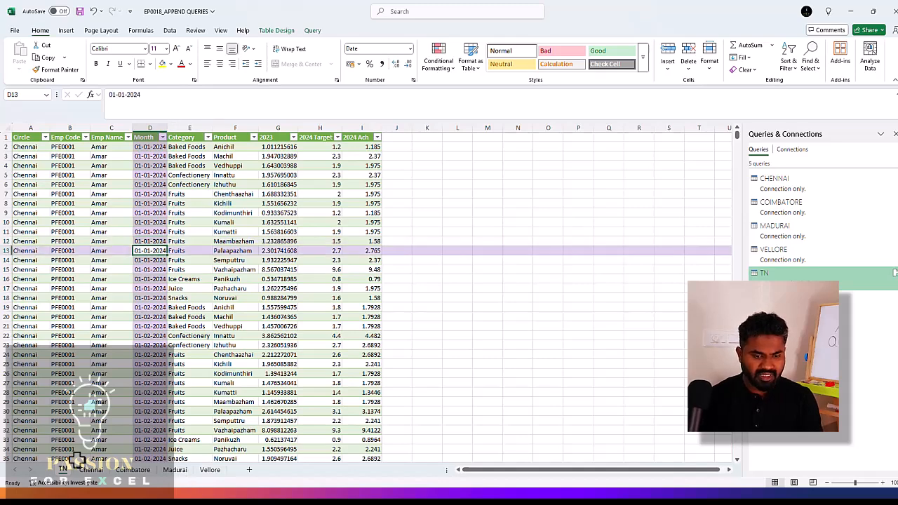
left_click(162, 137)
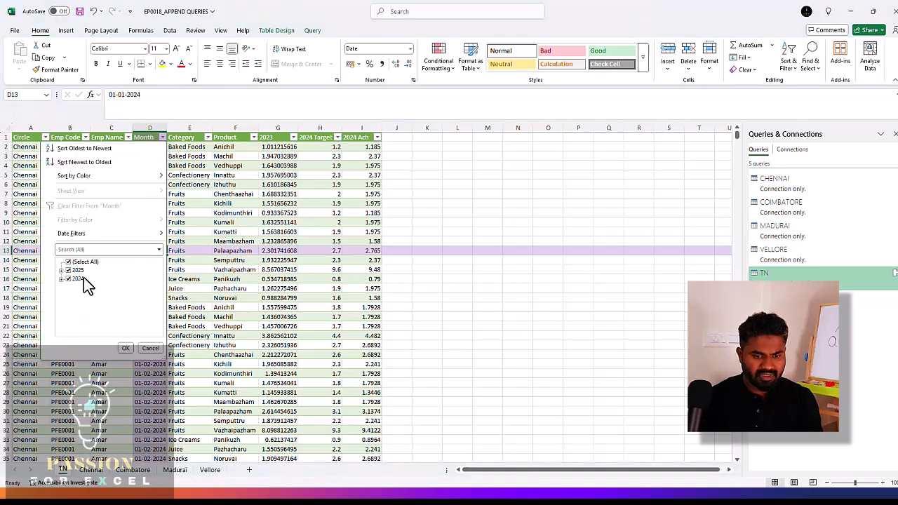
left_click(154, 351)
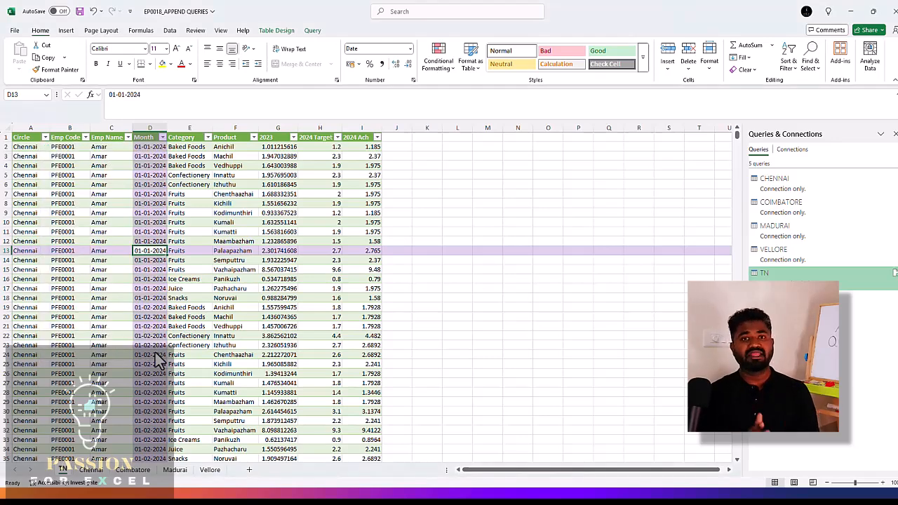